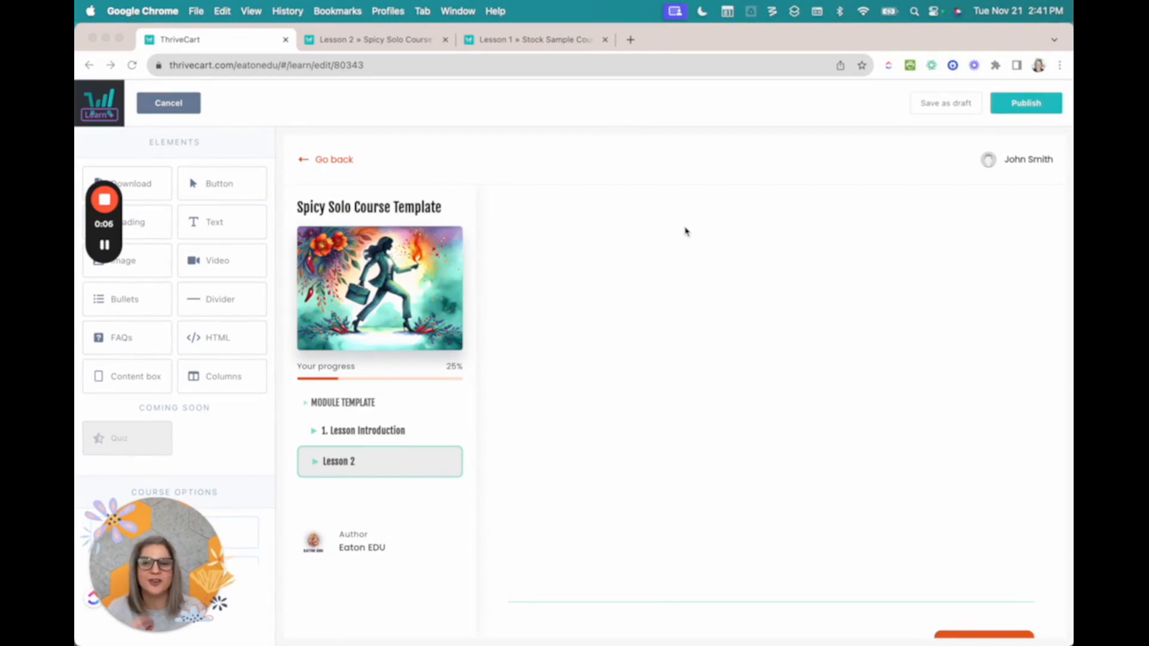
{"action": "left_click", "coordinate": [212, 270]}
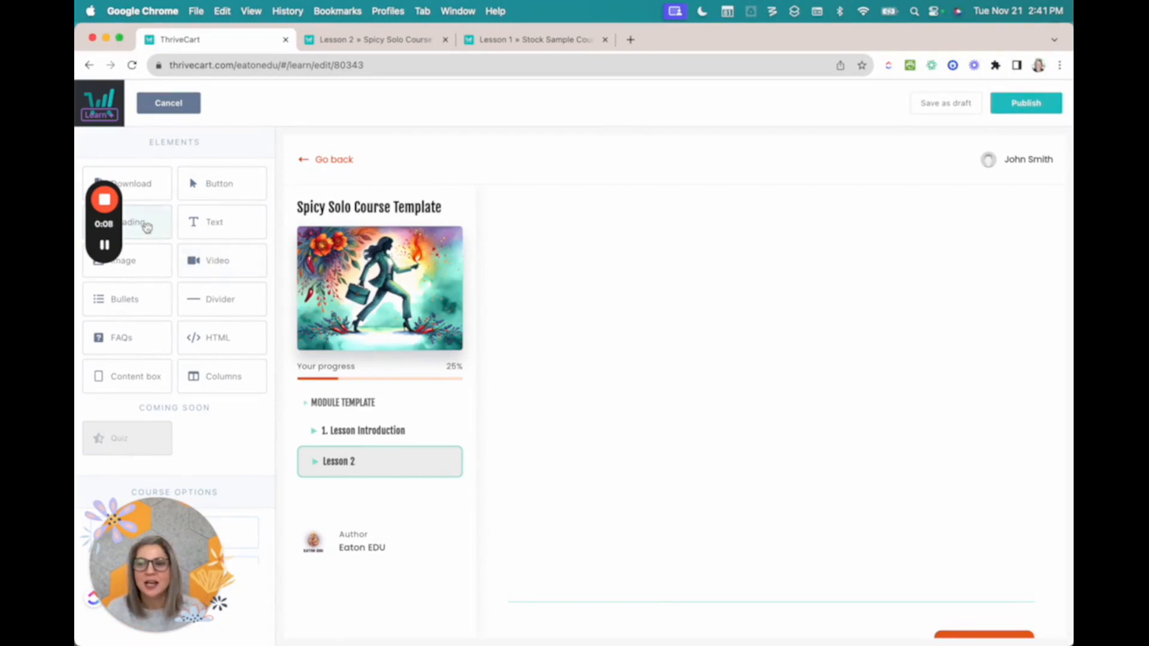
{"action": "left_click", "coordinate": [105, 244]}
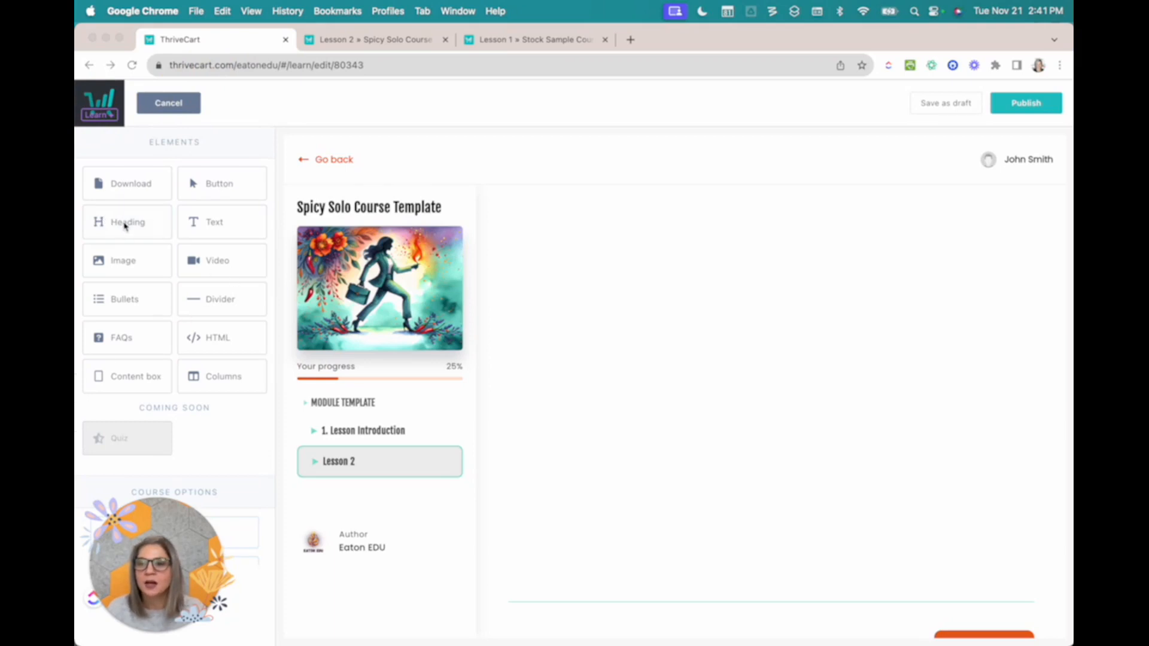
{"action": "left_click", "coordinate": [638, 245]}
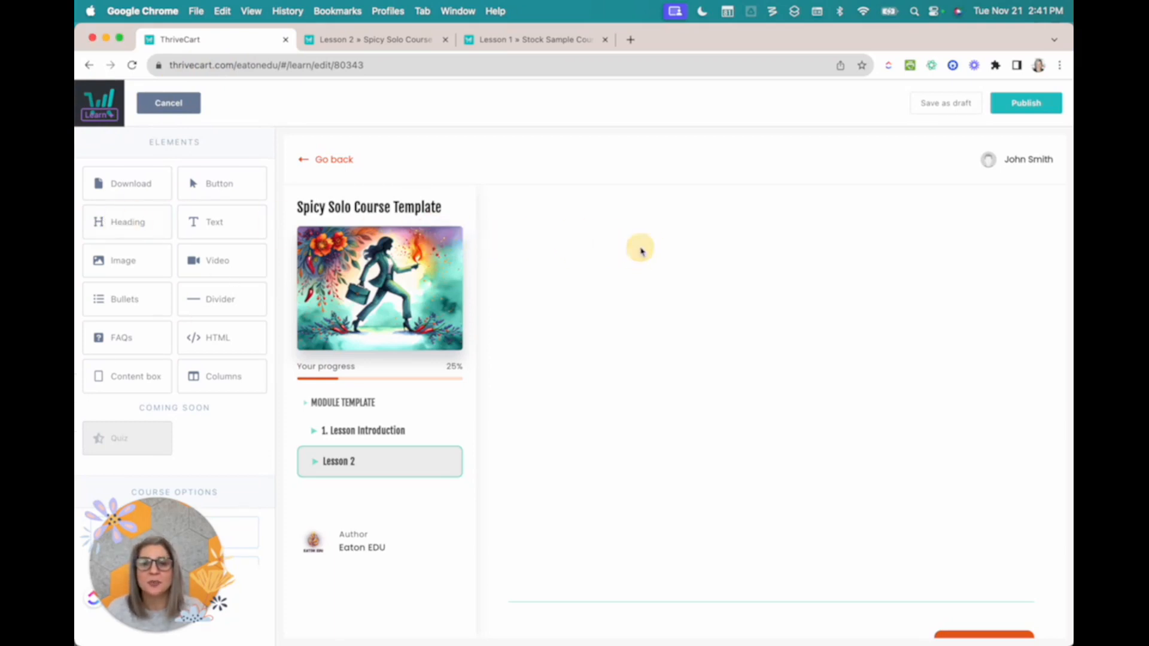
Add a heading element to the empty content area of Lesson 2.
{"action": "left_click_drag", "start_coordinate": [128, 231], "coordinate": [574, 266]}
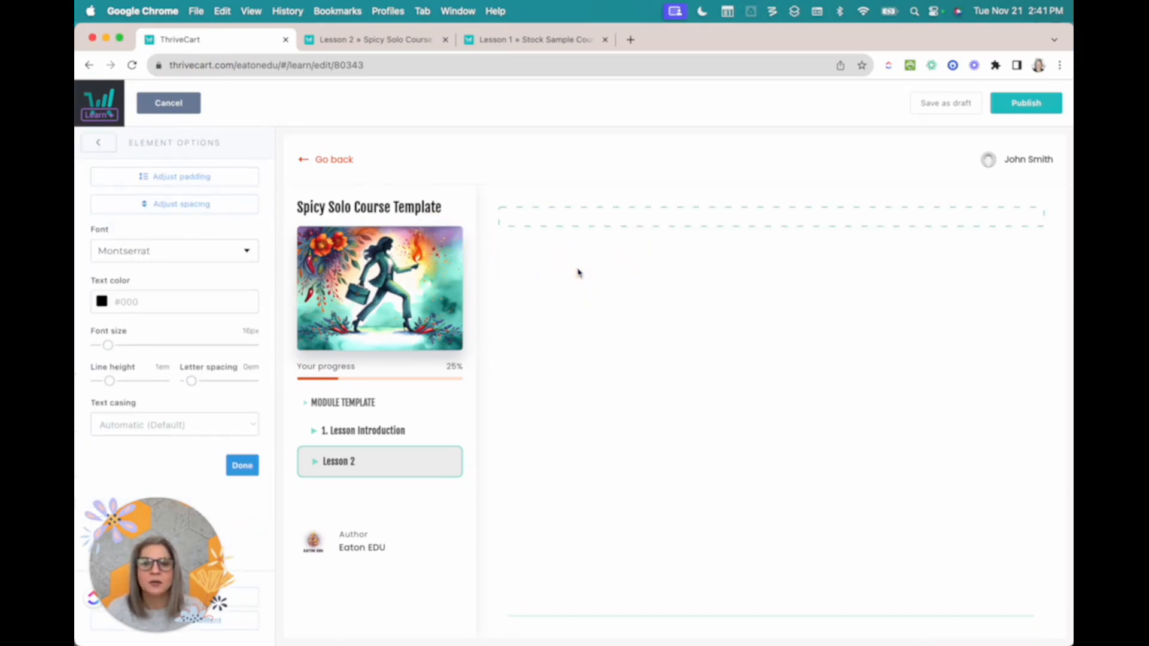
{"action": "left_click", "coordinate": [573, 220]}
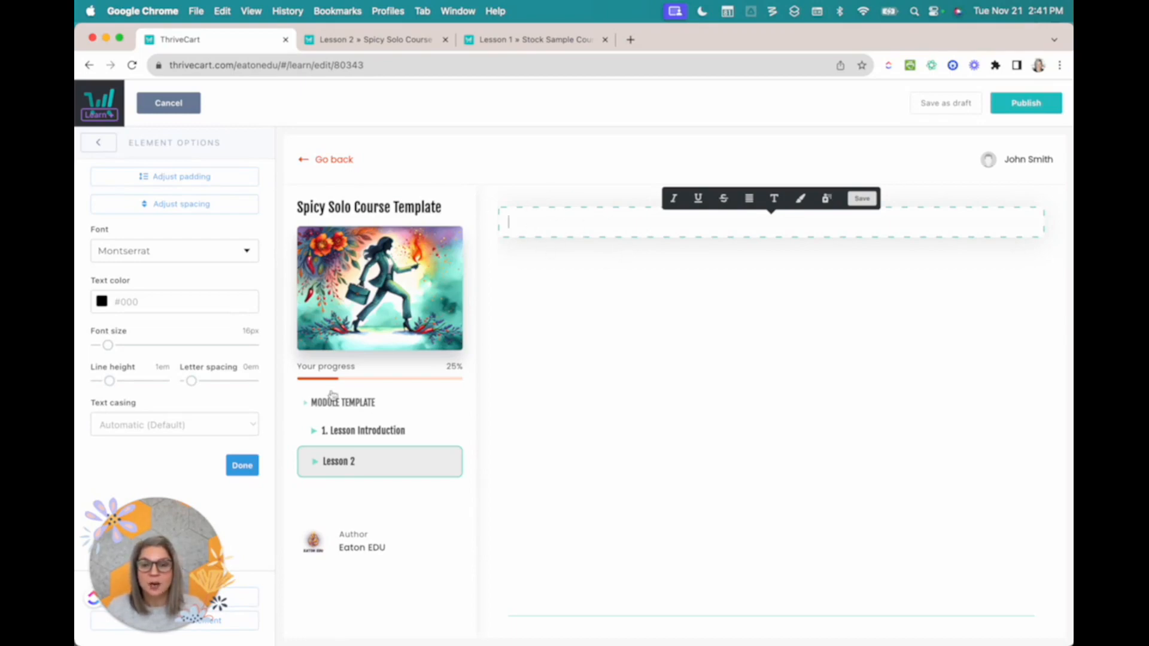
{"action": "left_click", "coordinate": [683, 323]}
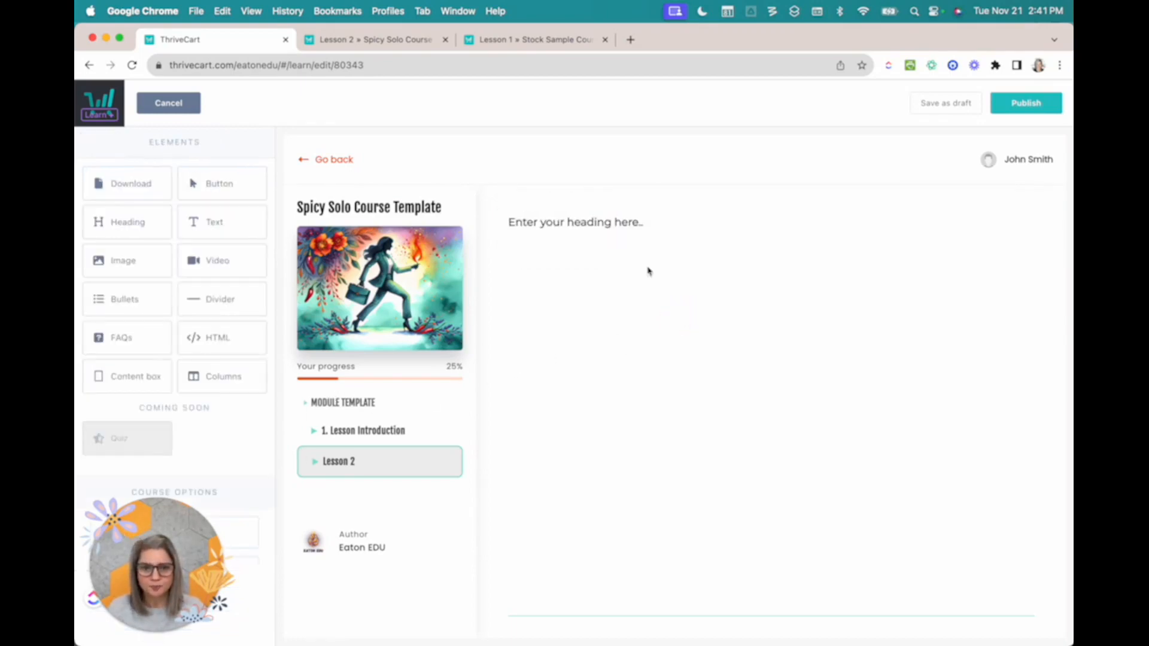
{"action": "left_click", "coordinate": [609, 219]}
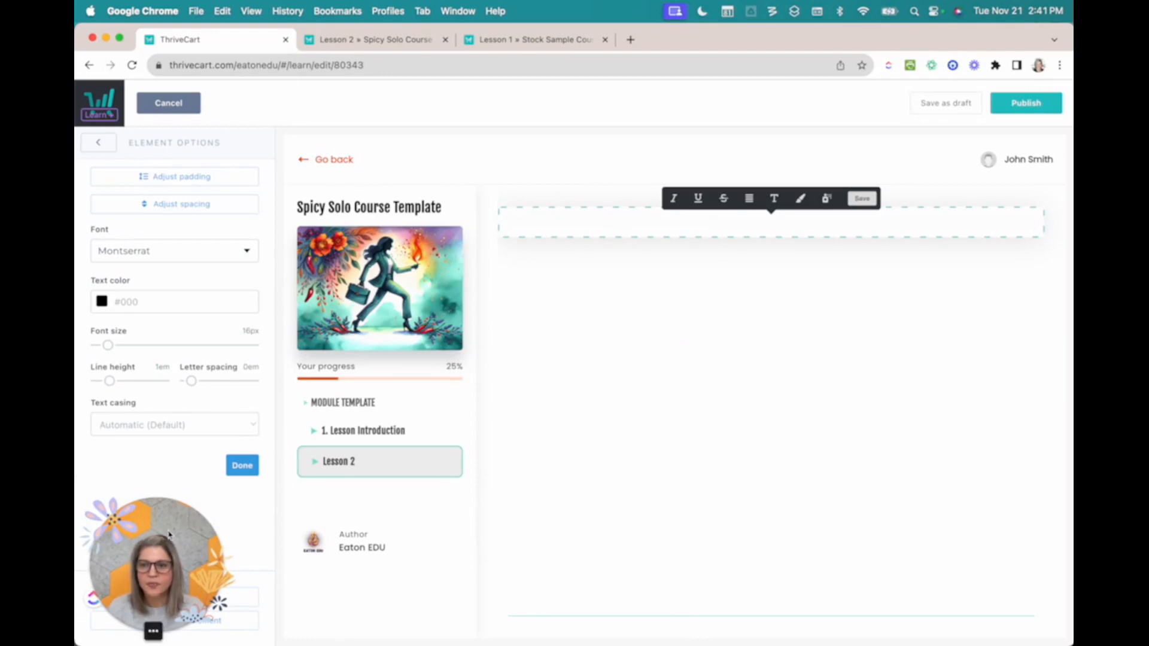
{"action": "left_click_drag", "start_coordinate": [161, 547], "coordinate": [975, 542]}
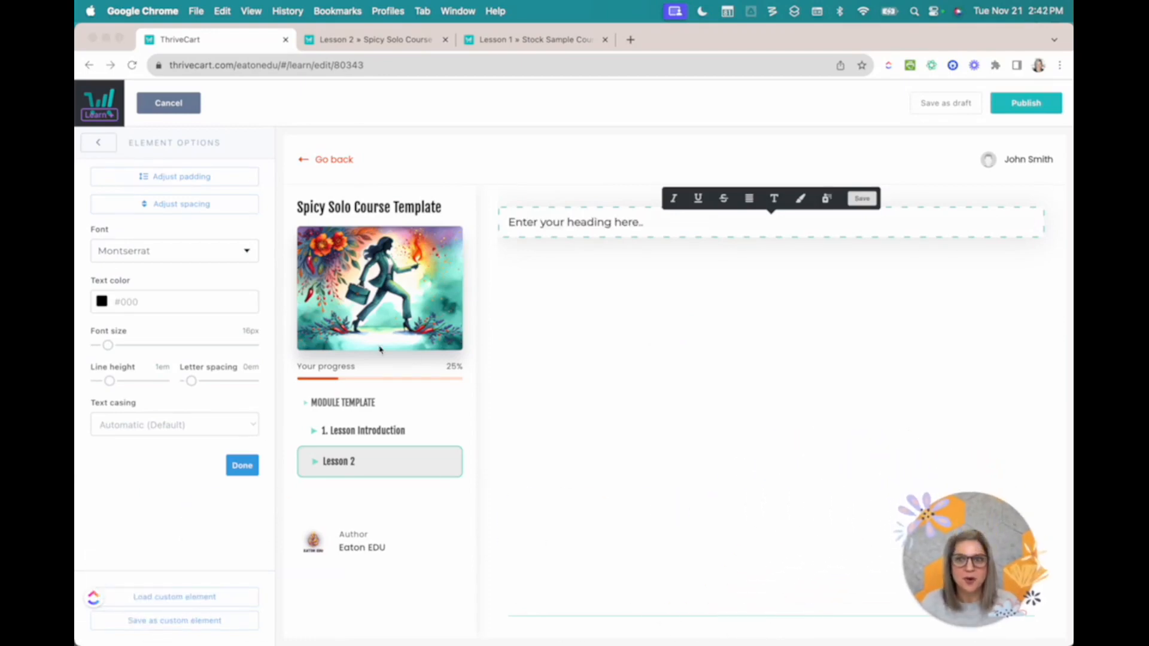
Load the saved custom element SS1 Breadcrumbs into the new heading.
{"action": "left_click", "coordinate": [633, 228]}
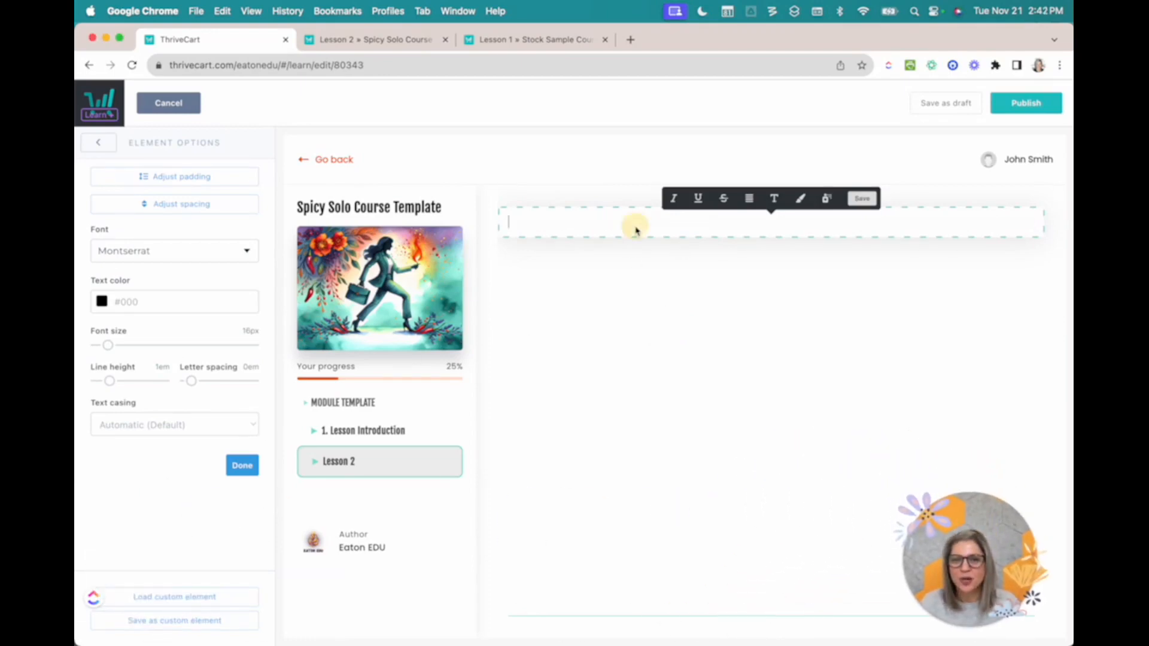
{"action": "left_click", "coordinate": [194, 598]}
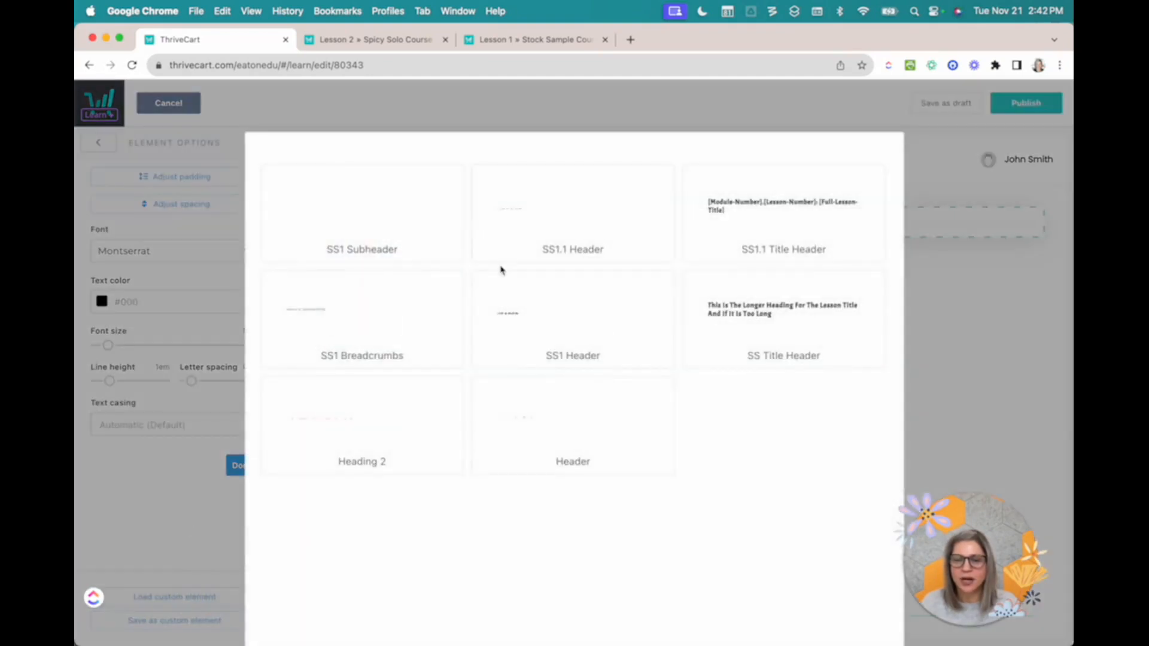
{"action": "mouse_move", "coordinate": [425, 367]}
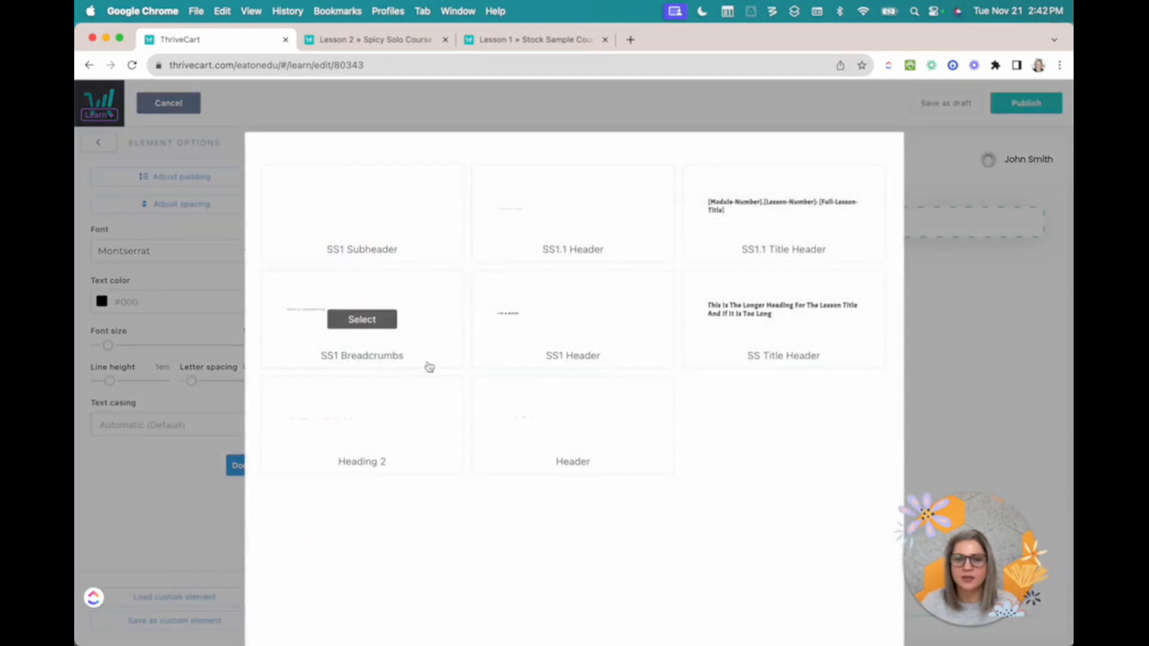
{"action": "left_click", "coordinate": [379, 323]}
{"action": "left_click", "coordinate": [610, 267]}
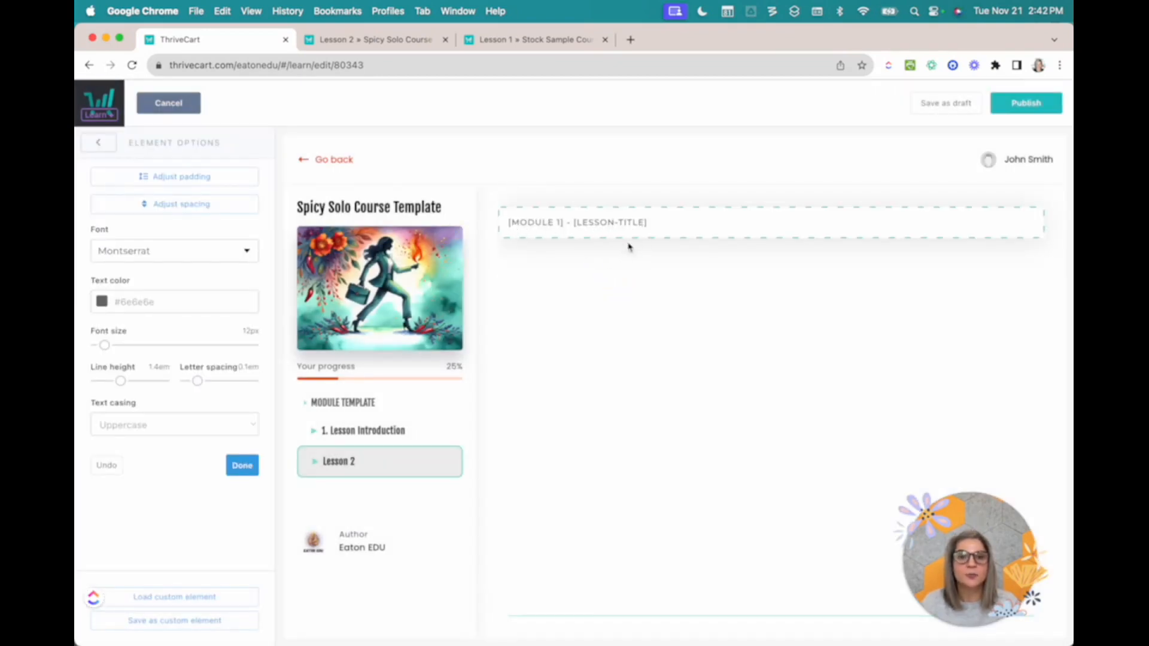
{"action": "left_click", "coordinate": [636, 274]}
{"action": "left_click", "coordinate": [603, 221]}
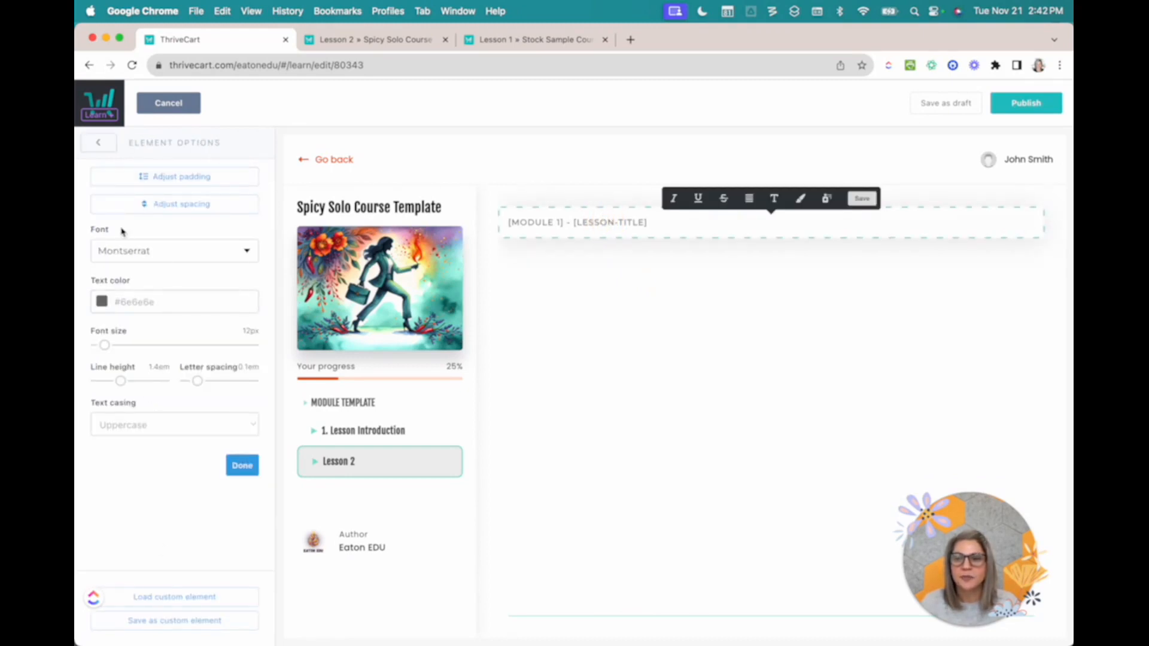
{"action": "left_click", "coordinate": [524, 153]}
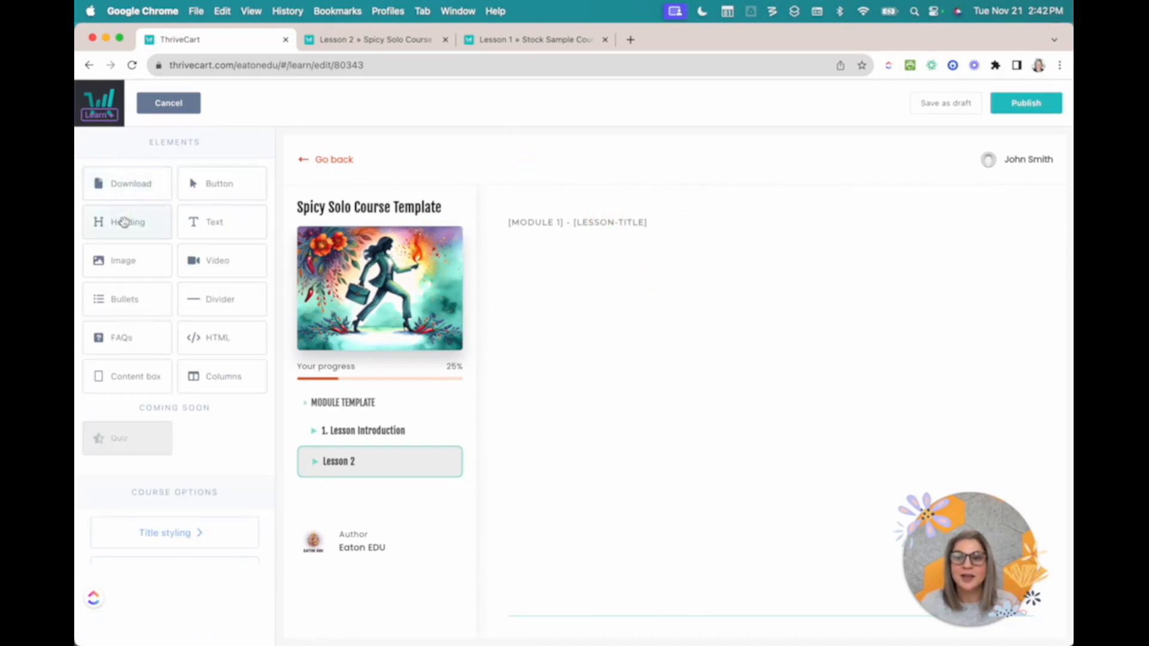
Add a second heading element directly below the breadcrumb heading.
{"action": "left_click_drag", "start_coordinate": [123, 222], "coordinate": [610, 264]}
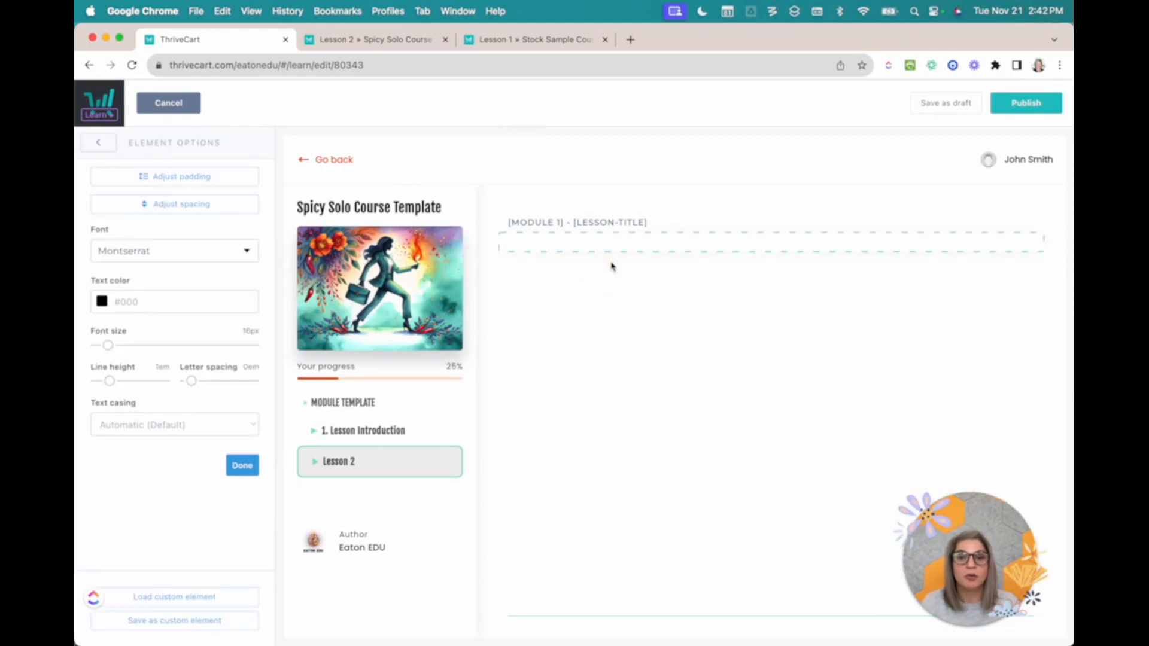
{"action": "left_click", "coordinate": [695, 247]}
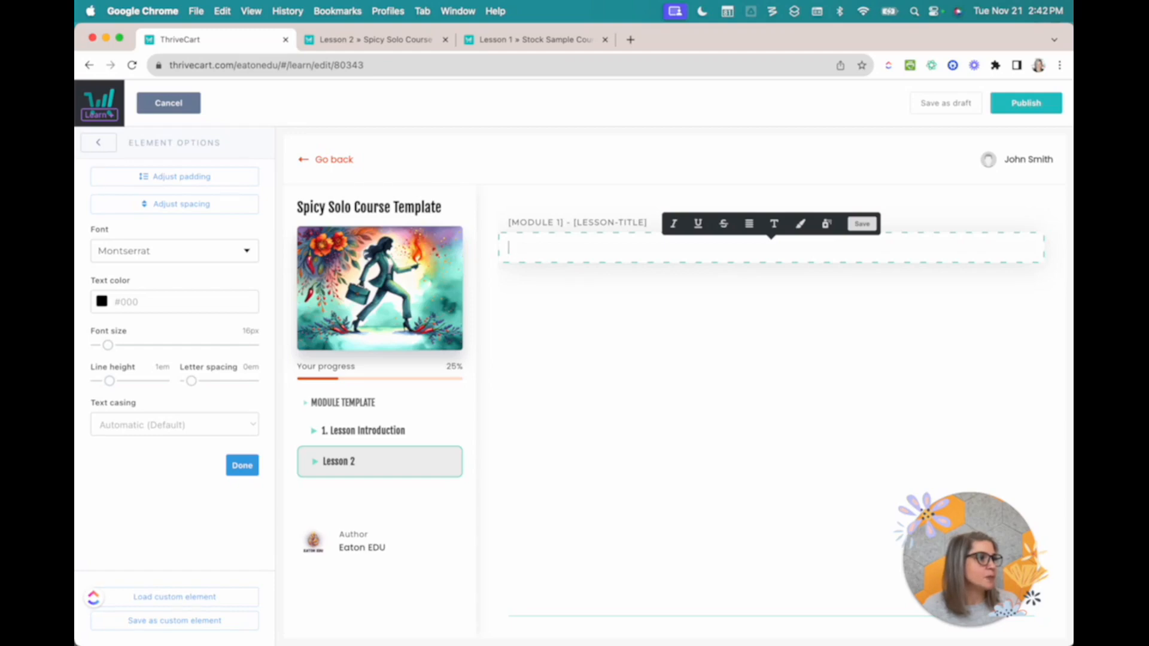
Examine the breadcrumb heading's padding, vertical margins, font choices and letter spacing.
{"action": "left_click", "coordinate": [546, 222]}
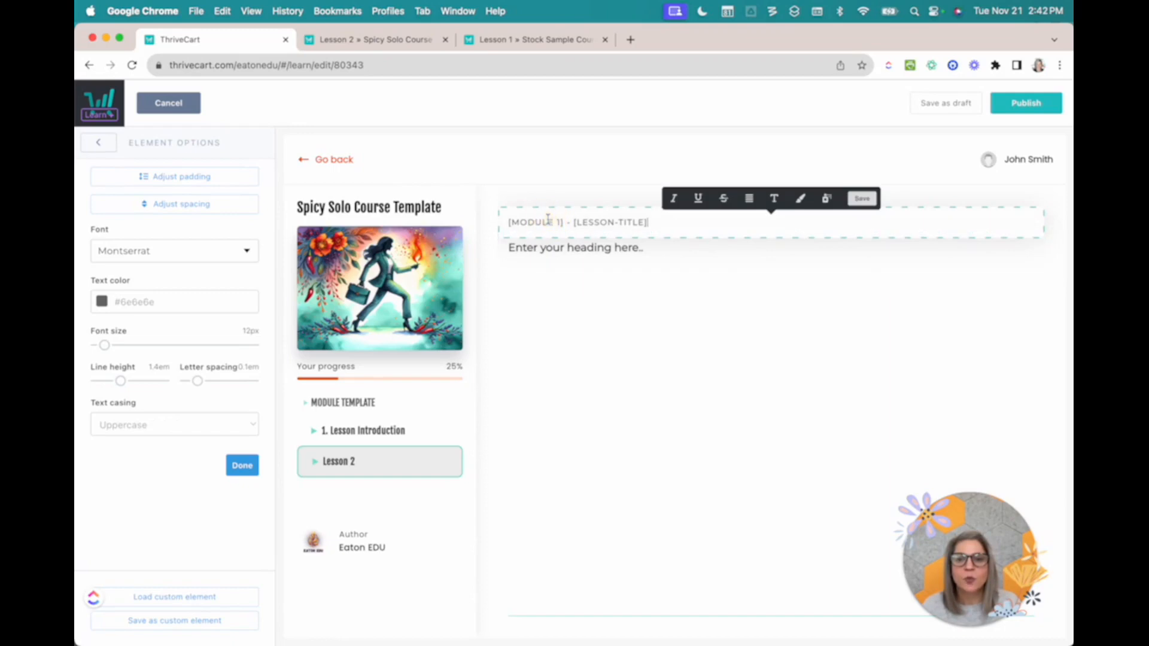
{"action": "left_click", "coordinate": [142, 179]}
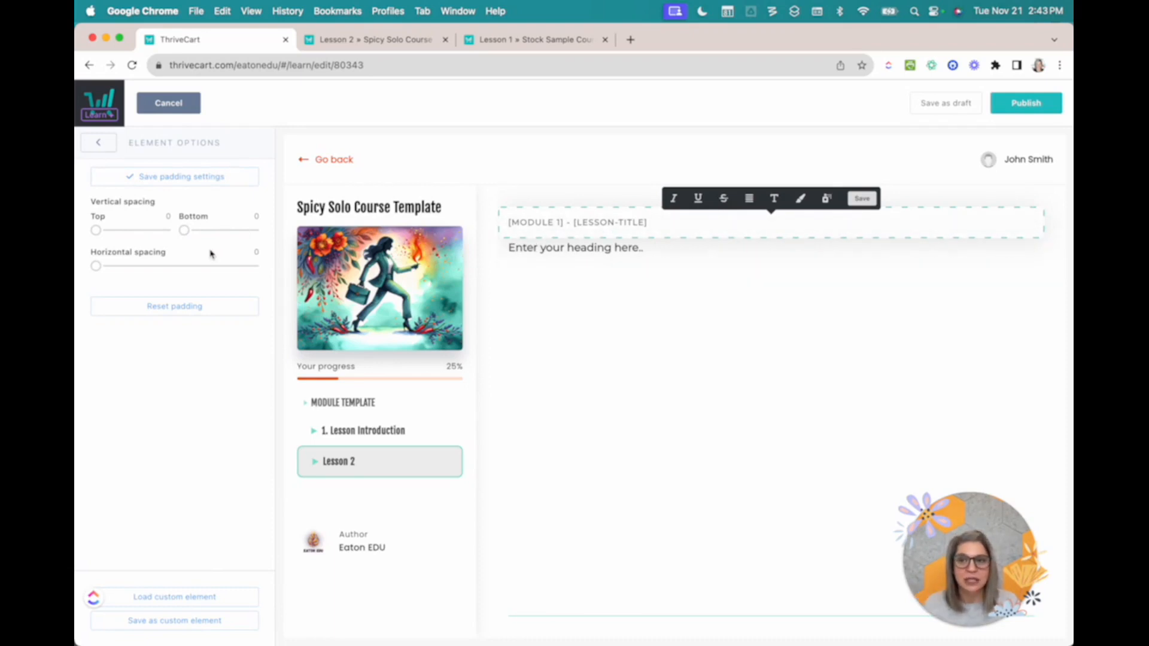
{"action": "left_click", "coordinate": [158, 177]}
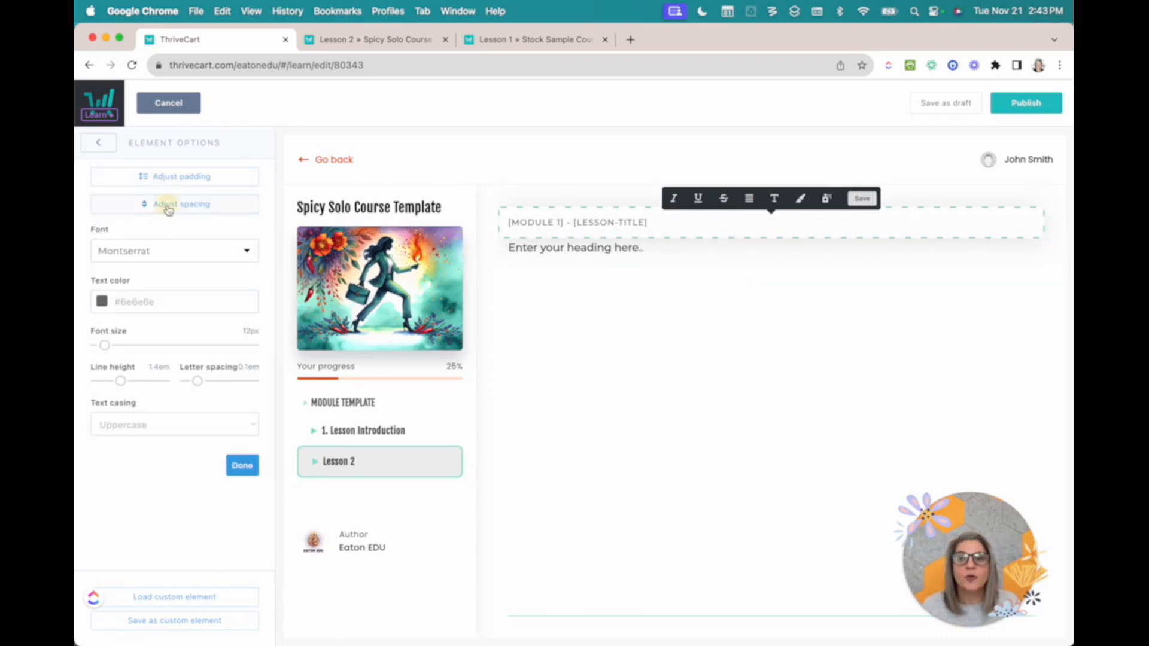
{"action": "left_click", "coordinate": [167, 204]}
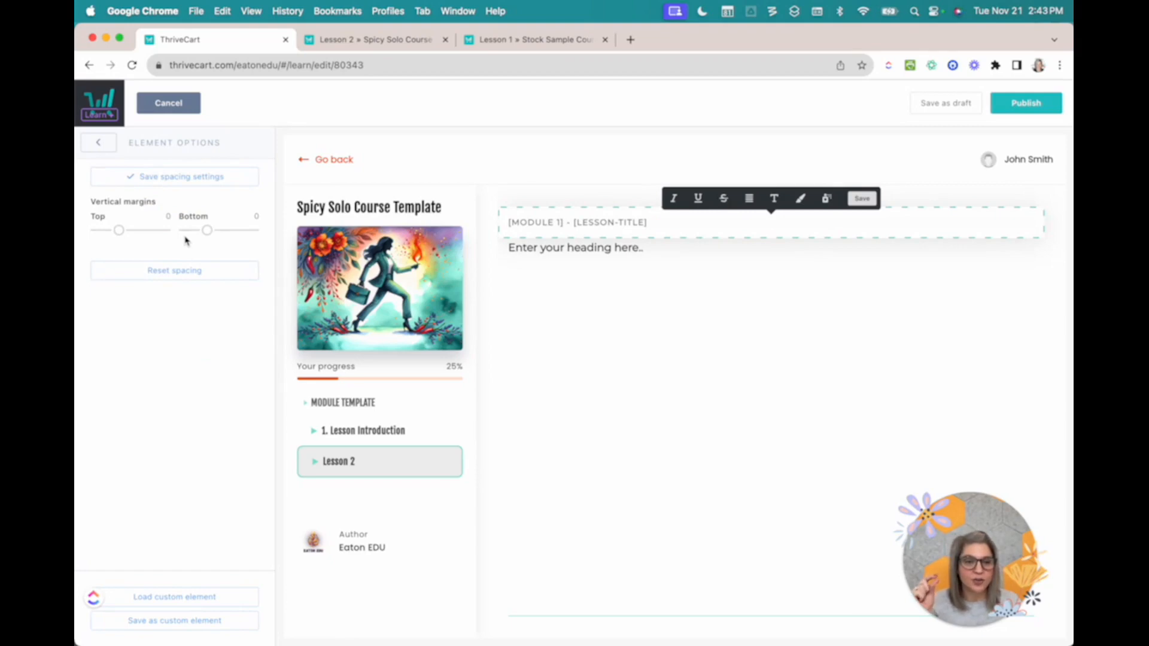
{"action": "left_click", "coordinate": [180, 176]}
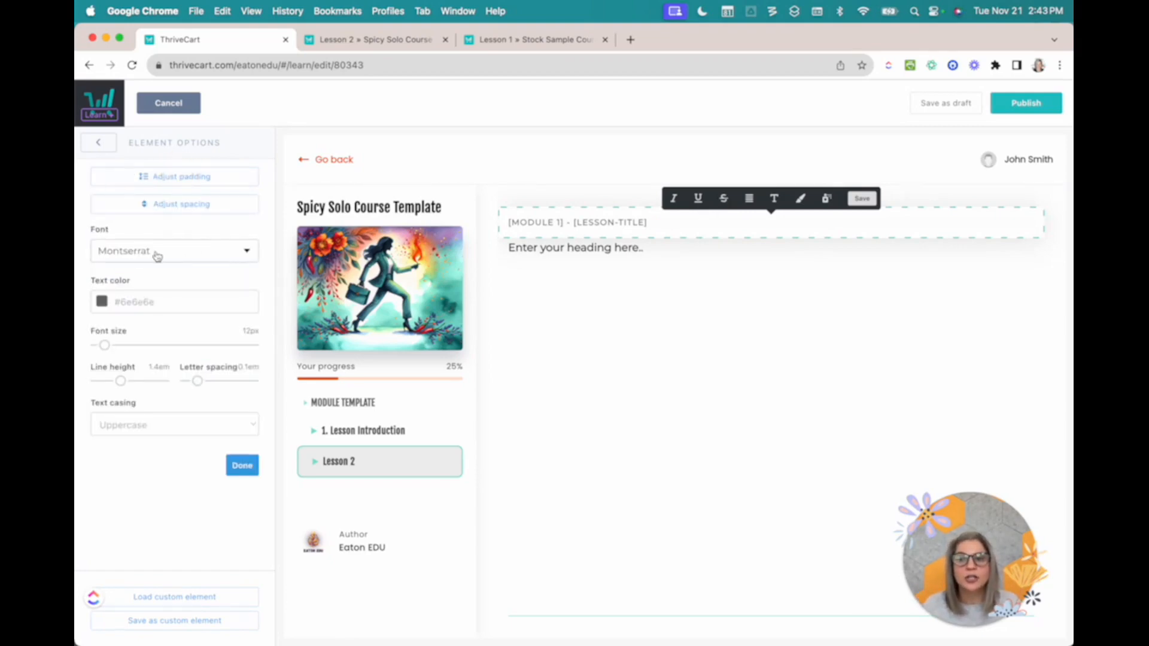
{"action": "left_click", "coordinate": [132, 253]}
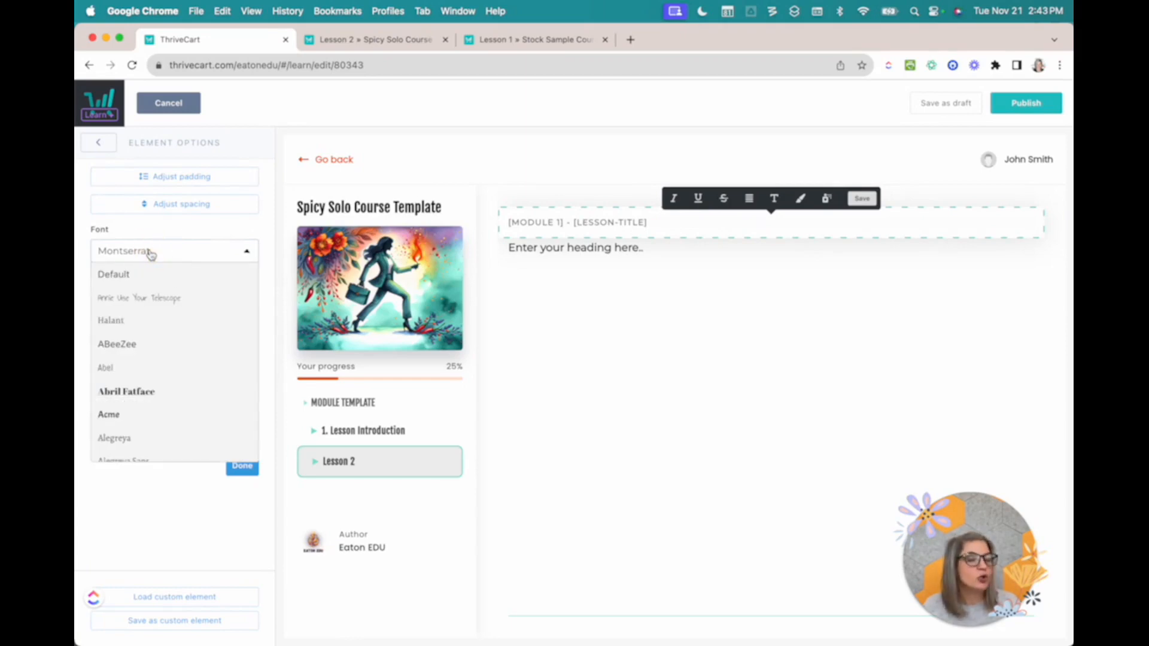
{"action": "left_click", "coordinate": [151, 228]}
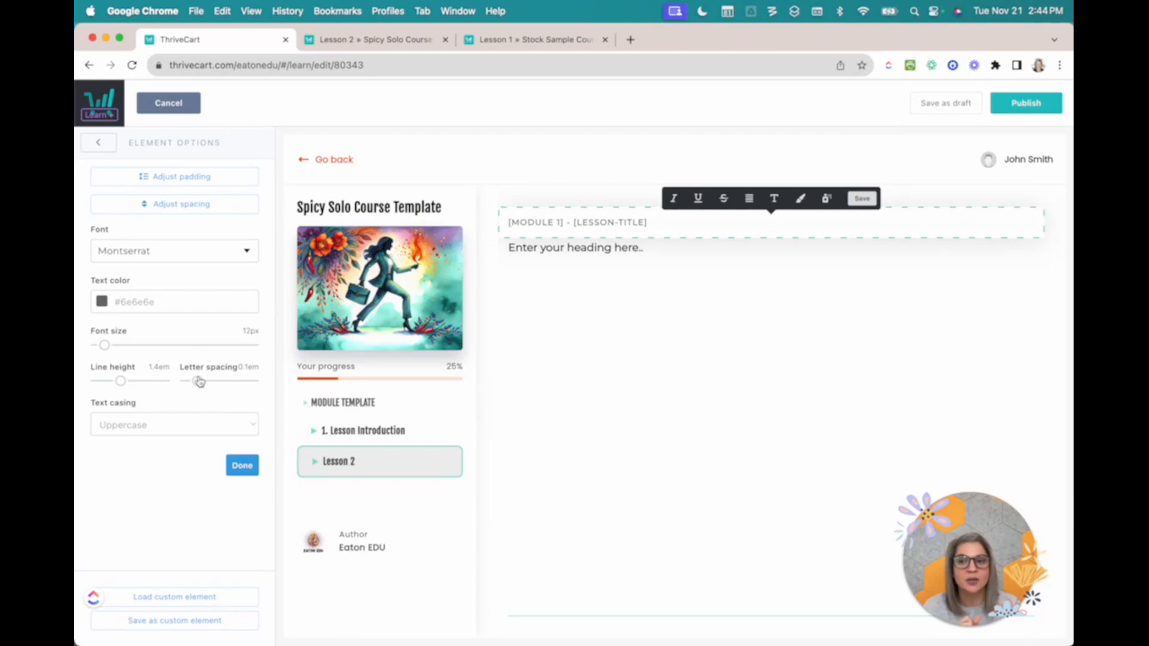
{"action": "left_click_drag", "start_coordinate": [199, 384], "coordinate": [197, 385]}
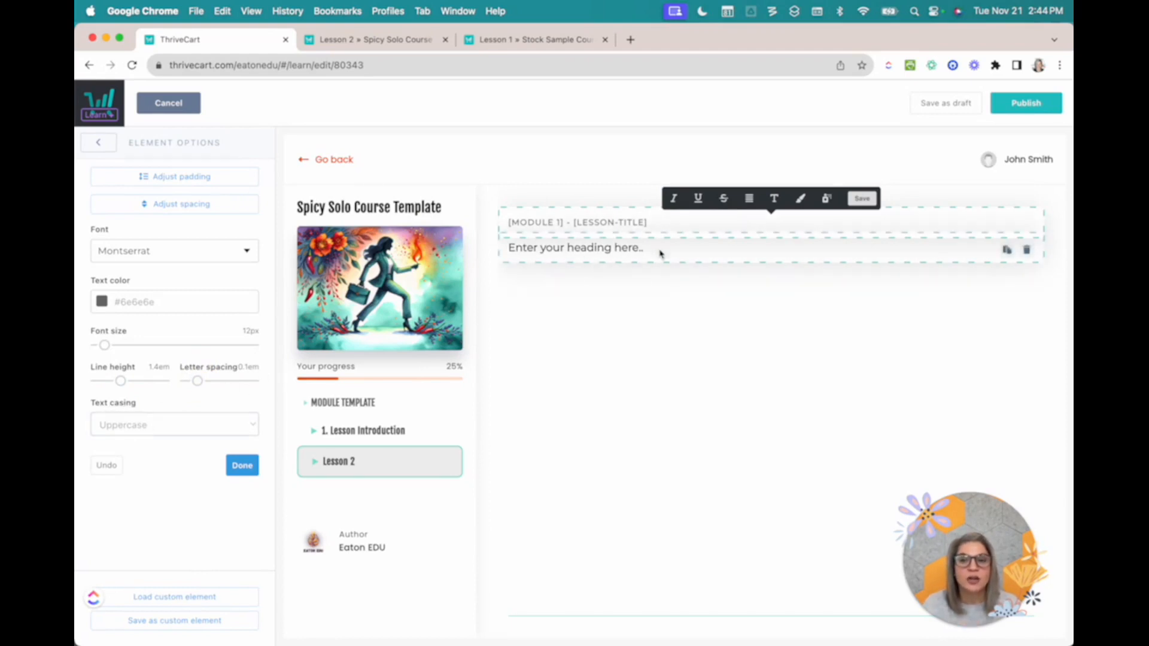
Check the padding and vertical margin settings of the second heading.
{"action": "left_click", "coordinate": [213, 178]}
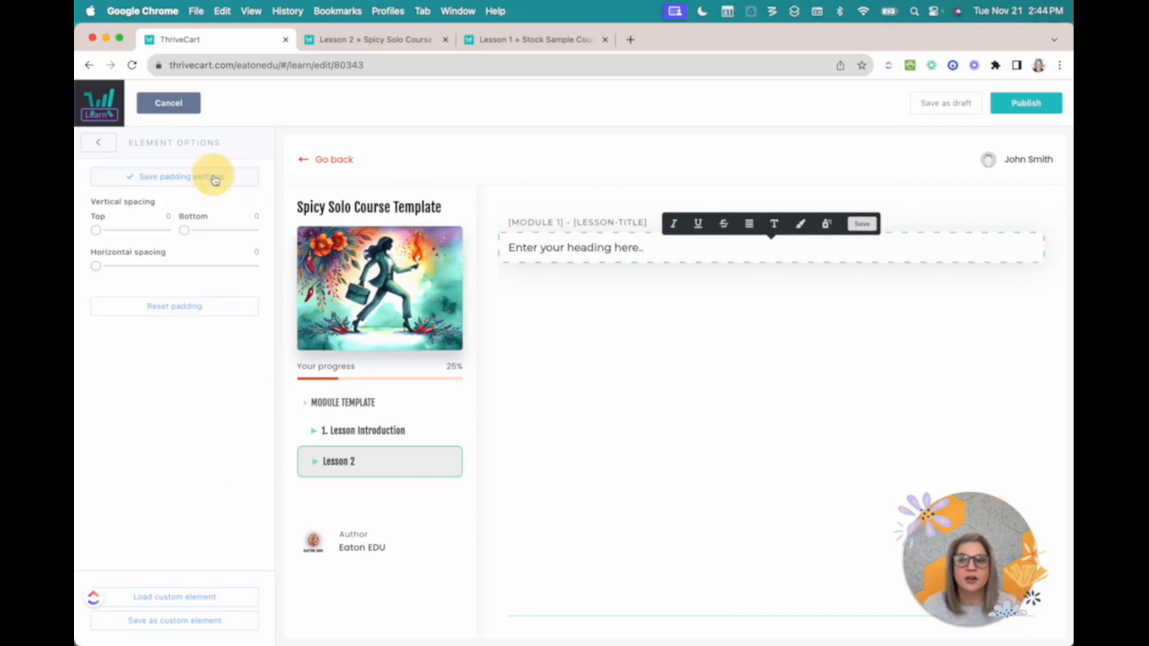
{"action": "left_click", "coordinate": [163, 184]}
{"action": "left_click", "coordinate": [200, 204]}
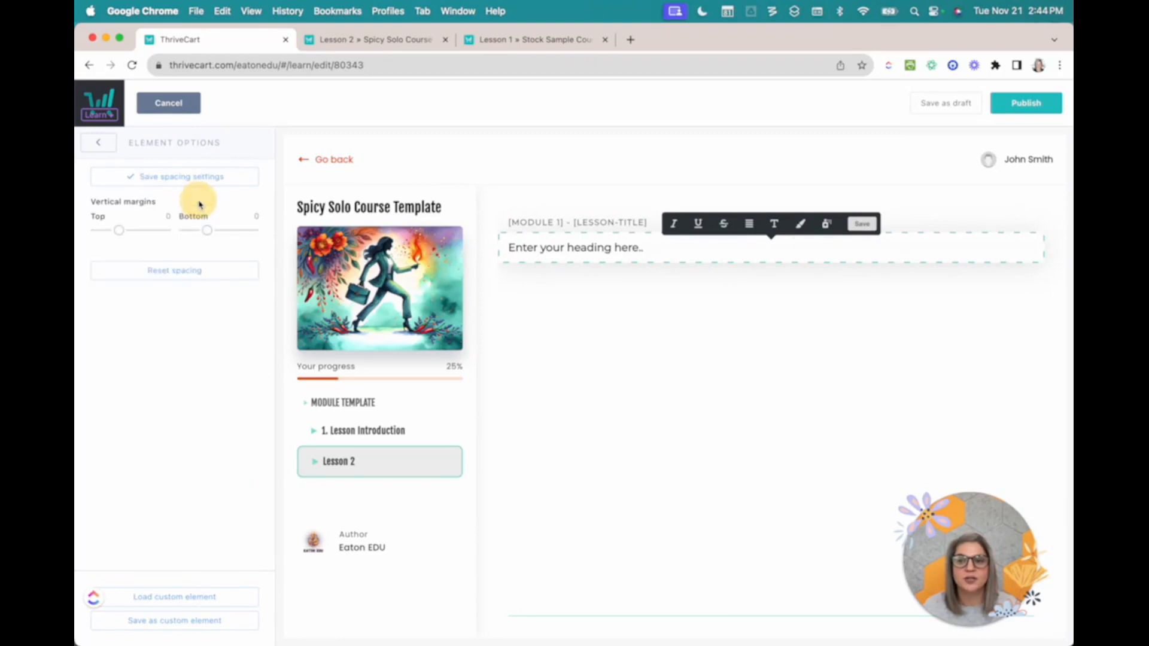
{"action": "left_click", "coordinate": [174, 177]}
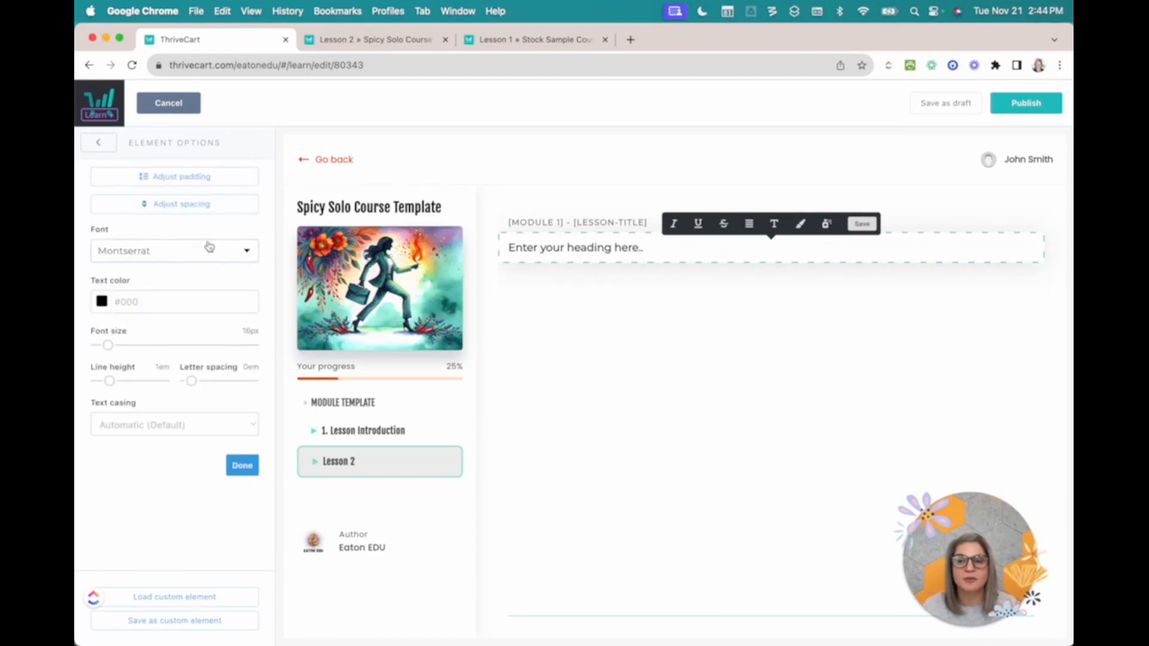
Set the second heading's text color to #666666.
{"action": "left_click", "coordinate": [172, 299]}
{"action": "double_click", "coordinate": [146, 306]}
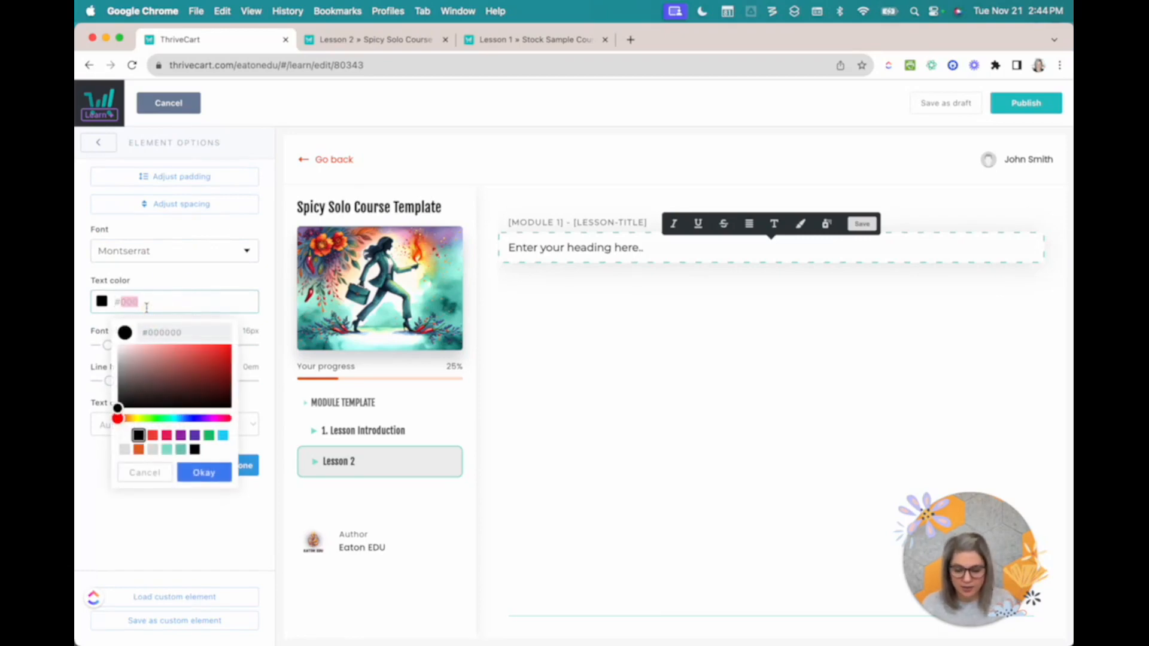
{"action": "type", "text": "66EE66e"}
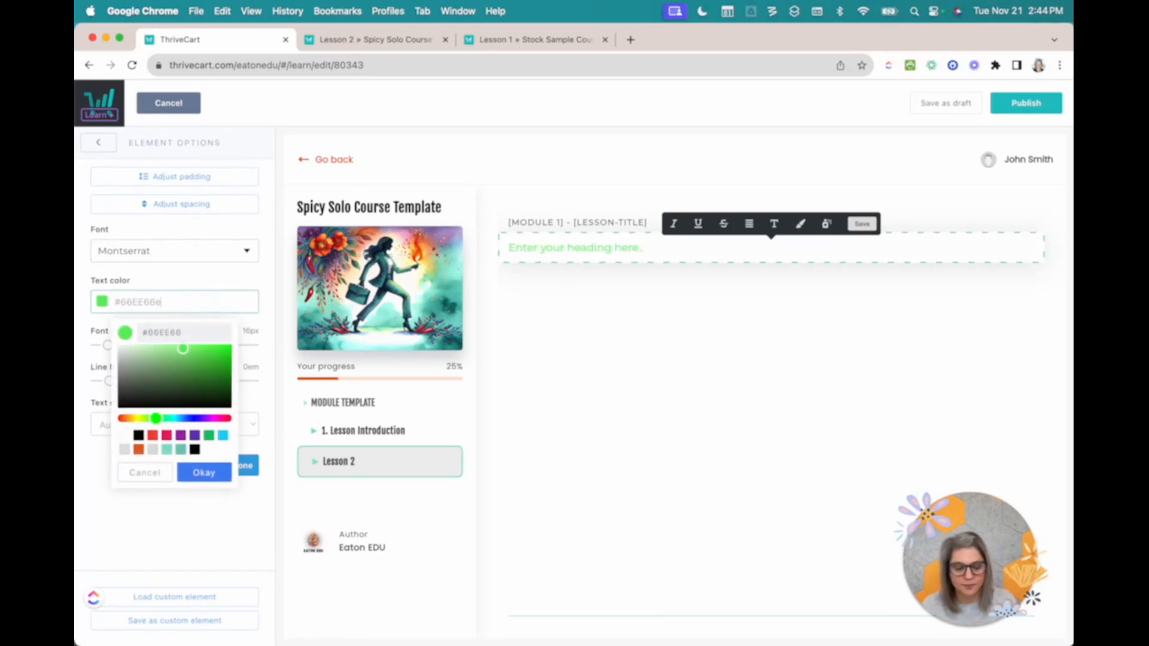
{"action": "key", "text": "BackSpace"}
{"action": "key", "text": "BackSpace"}
{"action": "key", "text": "BackSpace"}
{"action": "key", "text": "BackSpace"}
{"action": "key", "text": "BackSpace"}
{"action": "type", "text": "6666"}
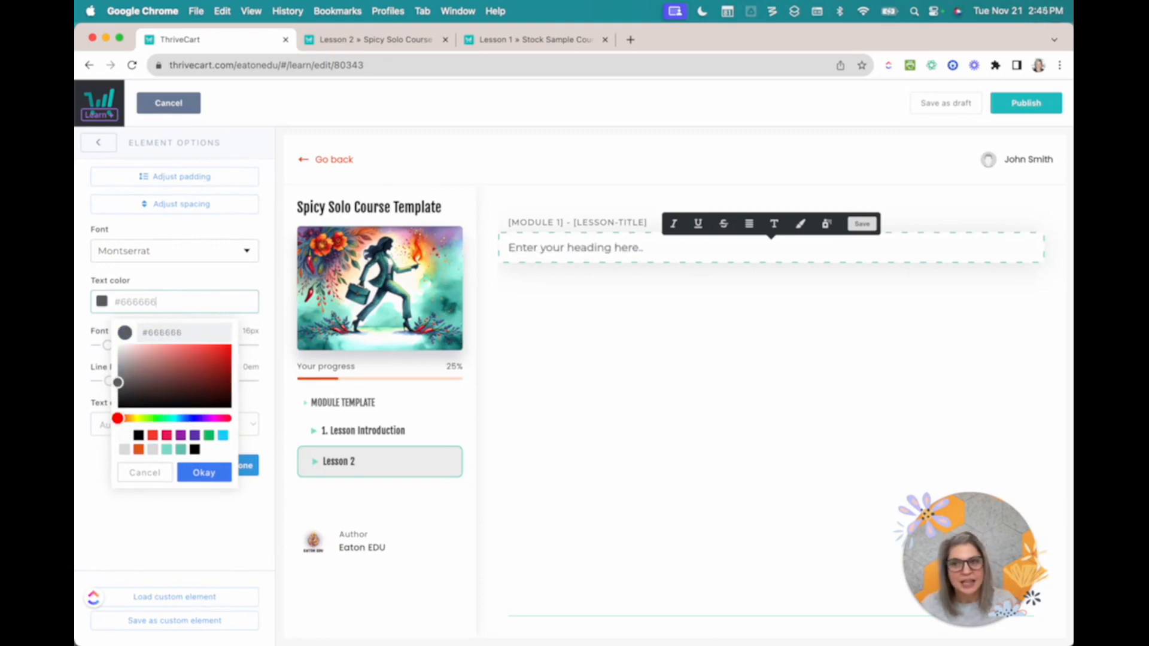
{"action": "triple_click", "coordinate": [134, 300]}
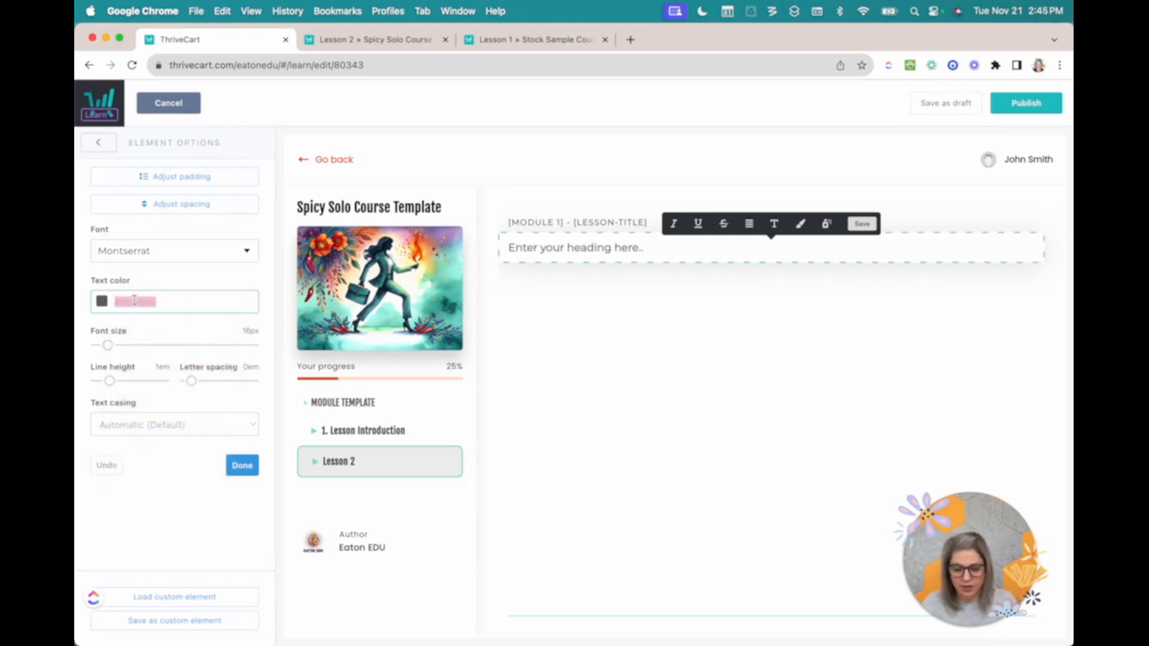
{"action": "type", "text": "#"}
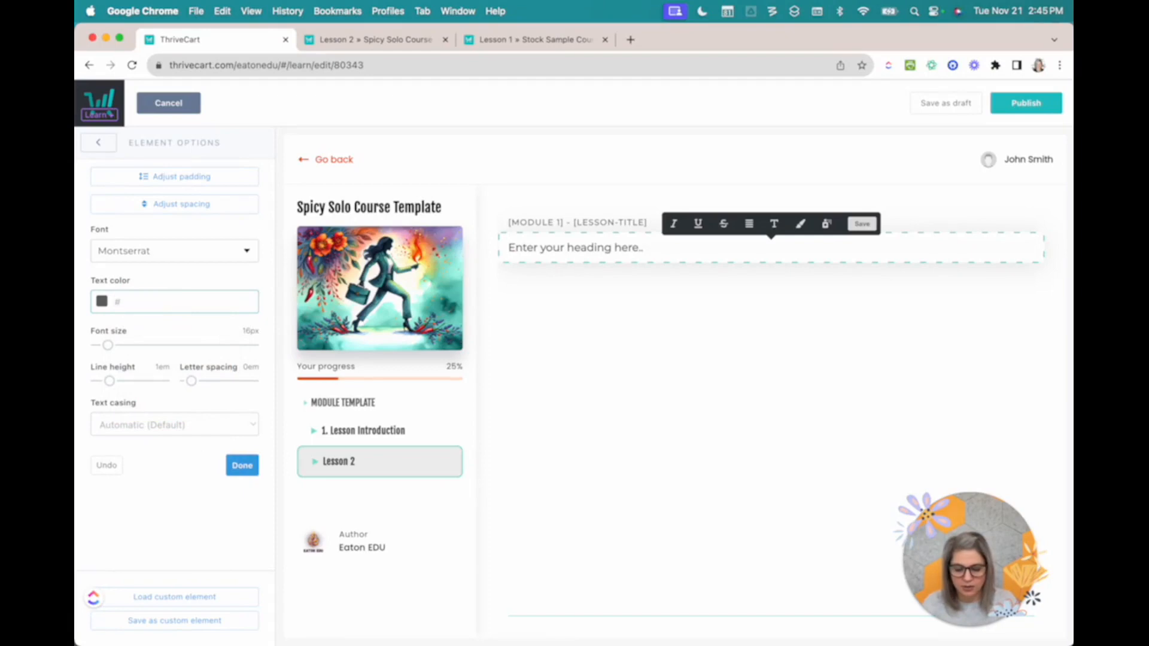
{"action": "type", "text": "66EE66e6"}
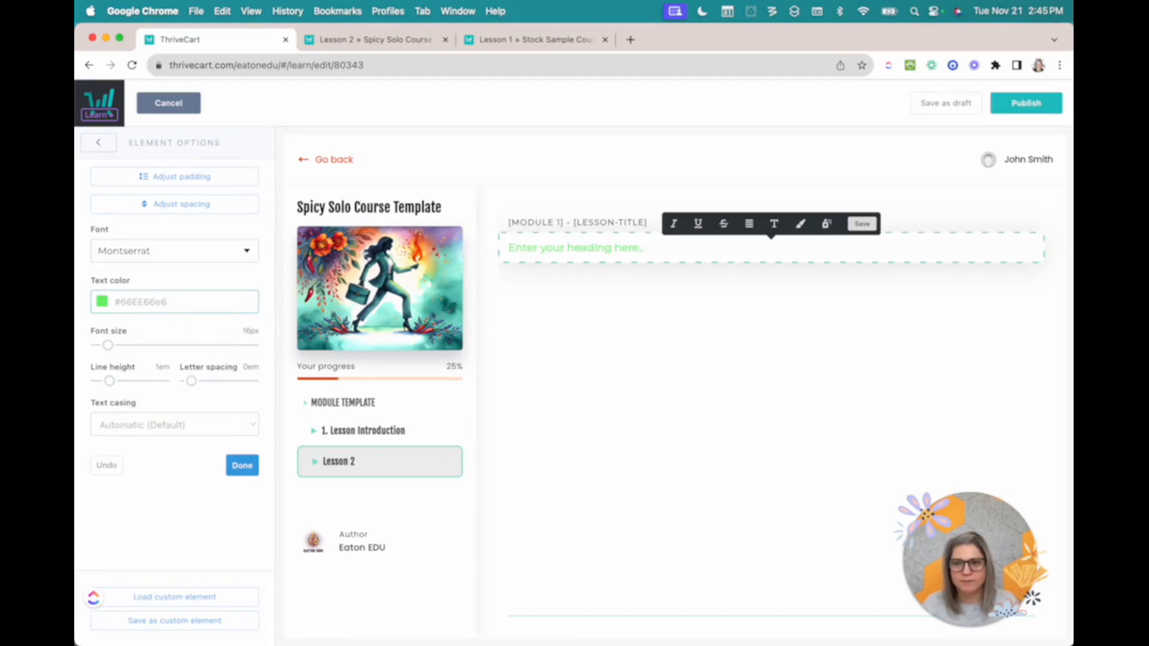
{"action": "left_click", "coordinate": [134, 300]}
{"action": "left_click", "coordinate": [145, 474]}
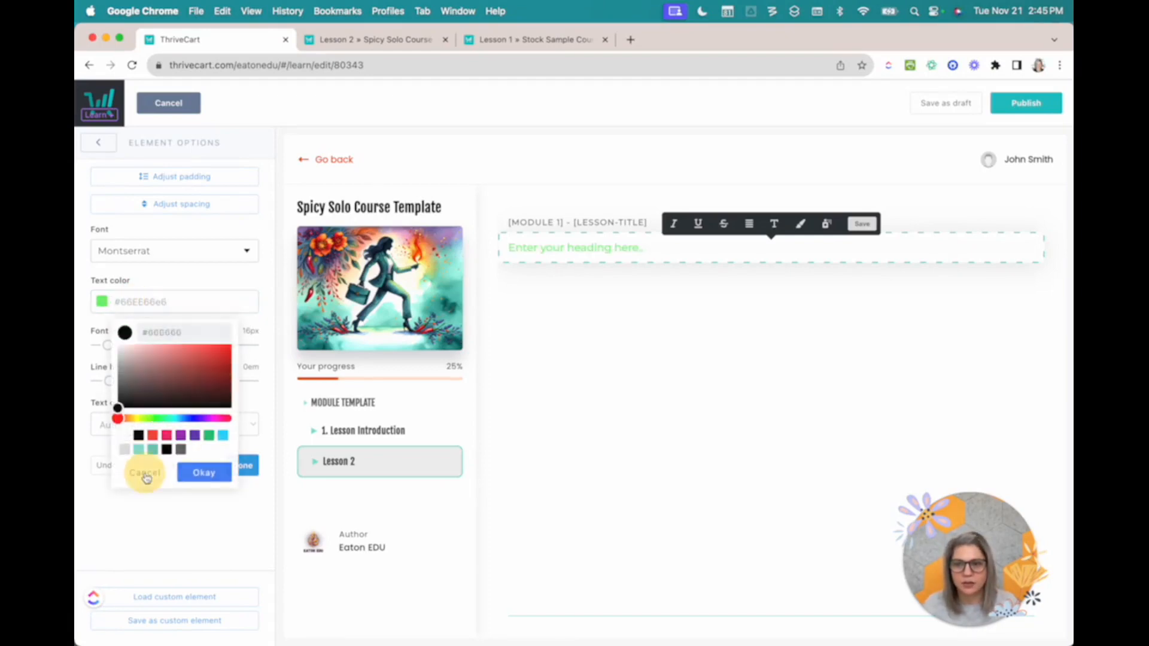
Set the second heading's text color to #6E6E6E and accept the color.
{"action": "double_click", "coordinate": [144, 302]}
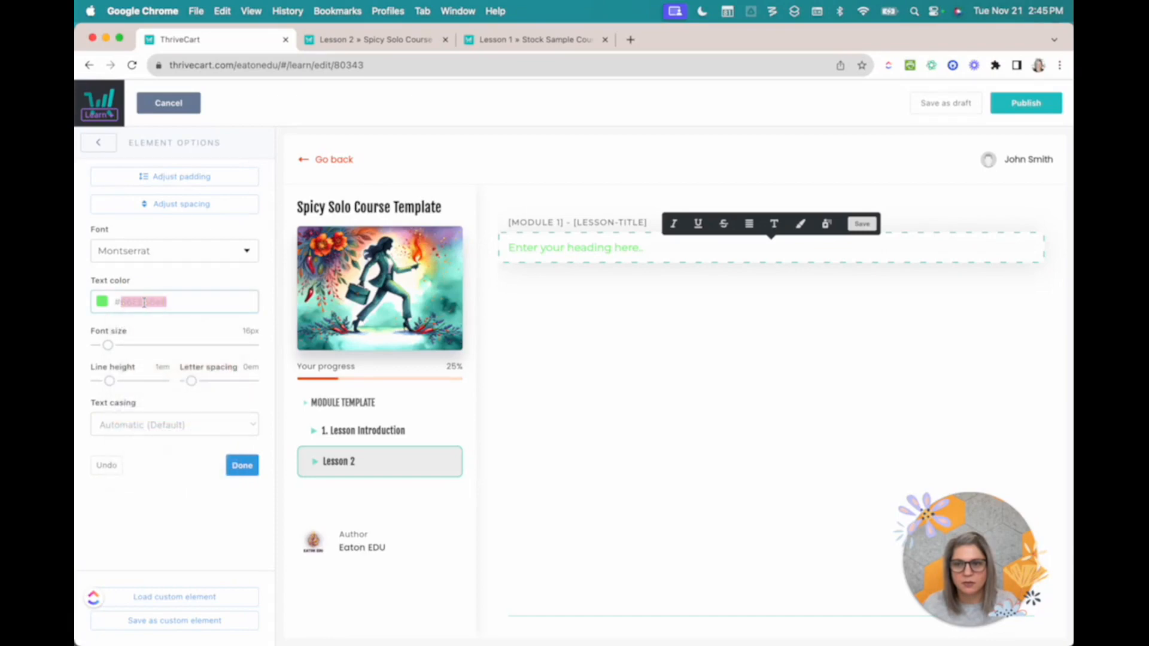
{"action": "left_click", "coordinate": [143, 302]}
{"action": "left_click", "coordinate": [183, 332]}
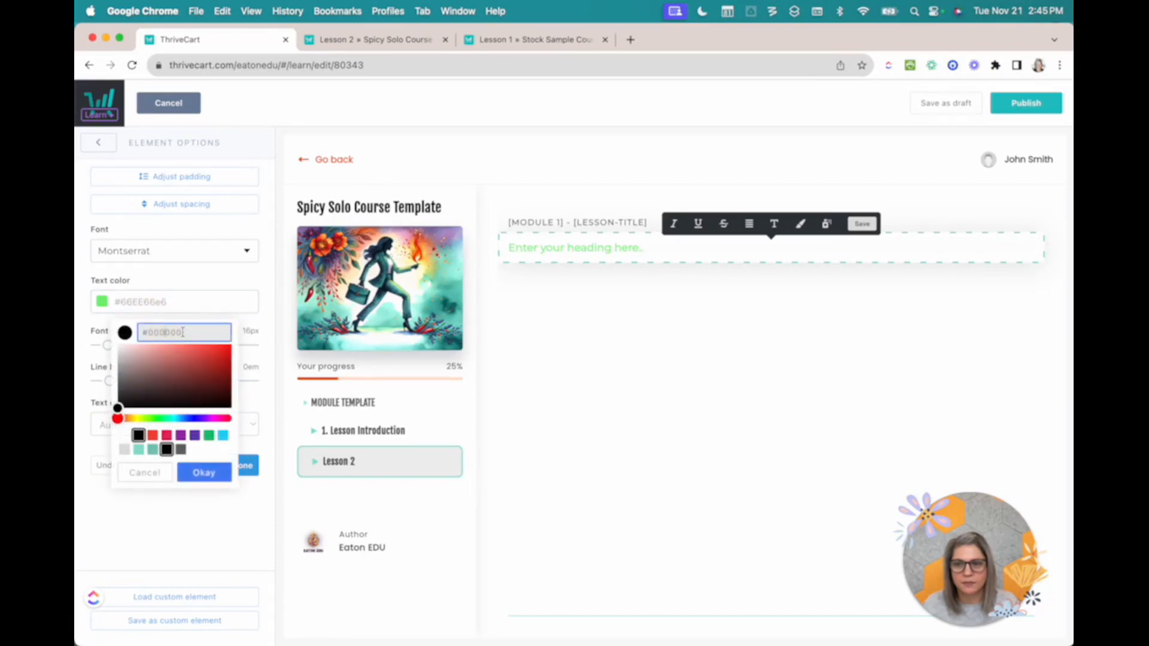
{"action": "left_click_drag", "start_coordinate": [182, 332], "coordinate": [142, 332]}
{"action": "type", "text": "#"}
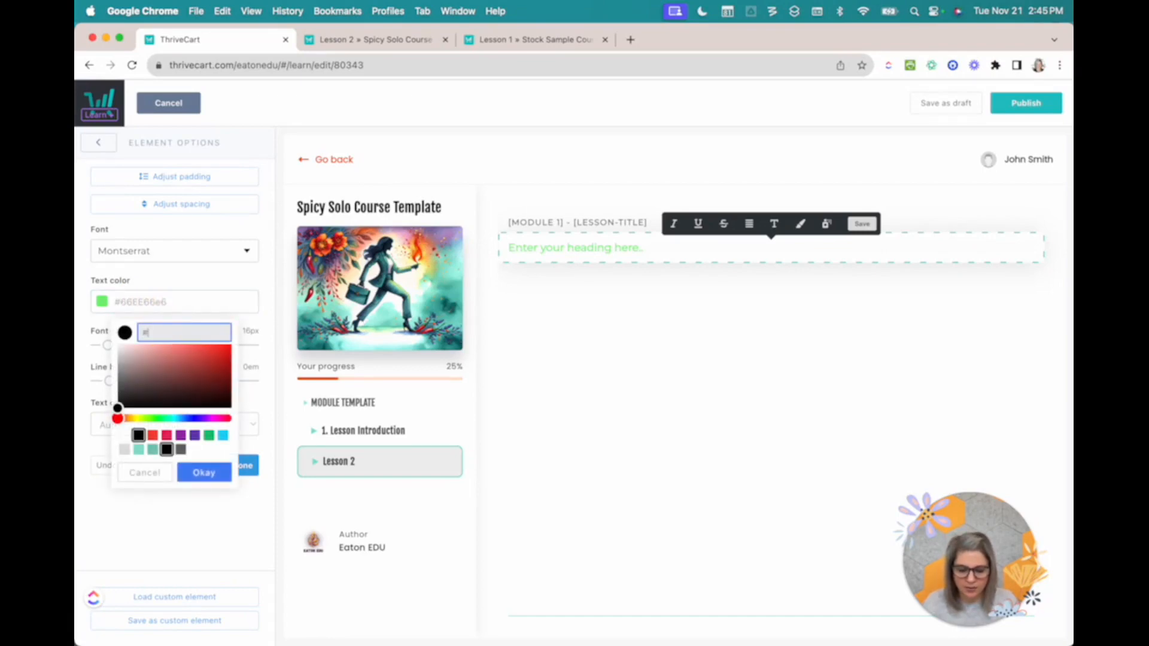
{"action": "type", "text": "6e6e6e"}
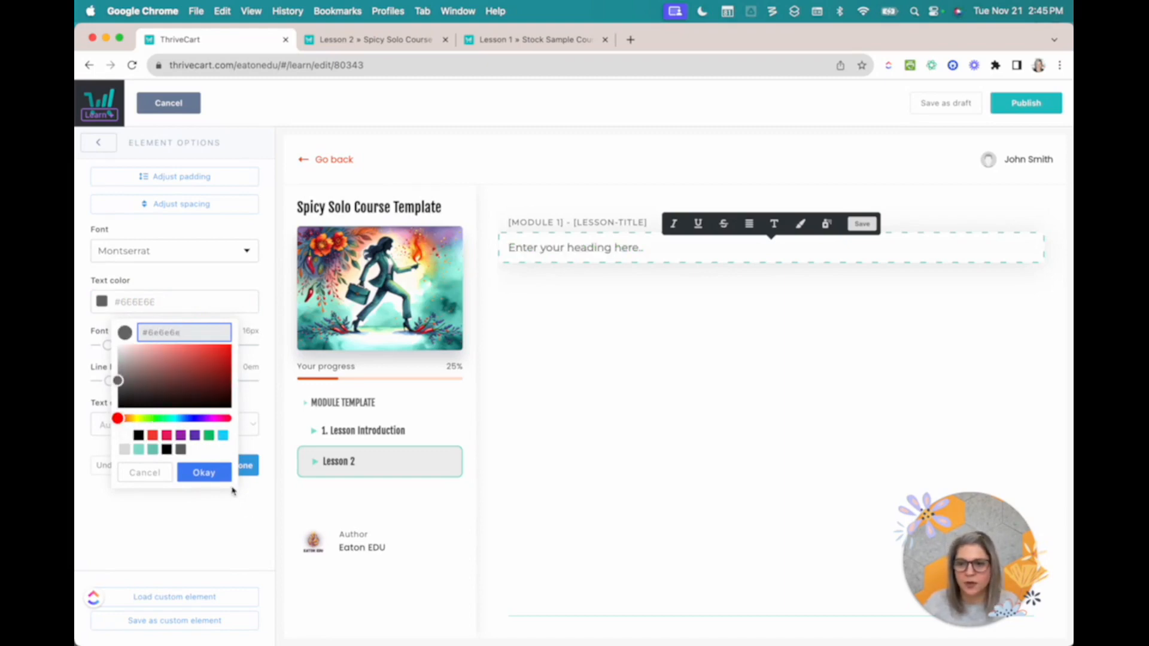
{"action": "left_click", "coordinate": [200, 473]}
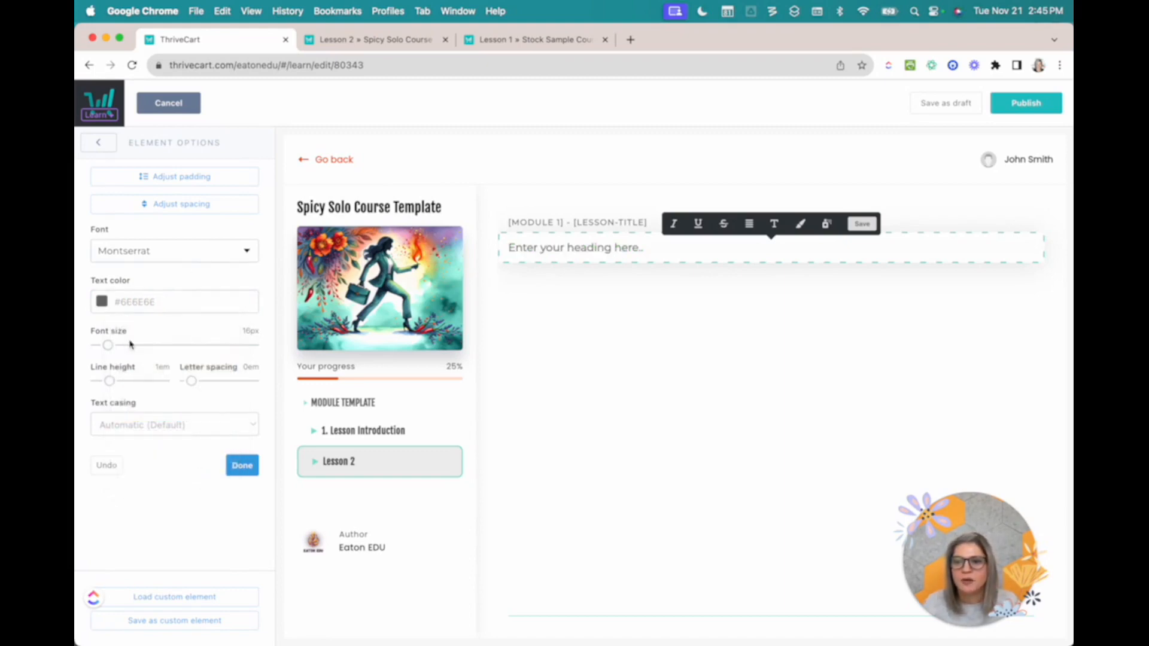
Set the second heading's font size to 12px, line height to 1.4em, letter spacing to 0.1em and text casing to Uppercase.
{"action": "left_click_drag", "start_coordinate": [108, 345], "coordinate": [120, 386]}
{"action": "left_click_drag", "start_coordinate": [191, 382], "coordinate": [198, 384]}
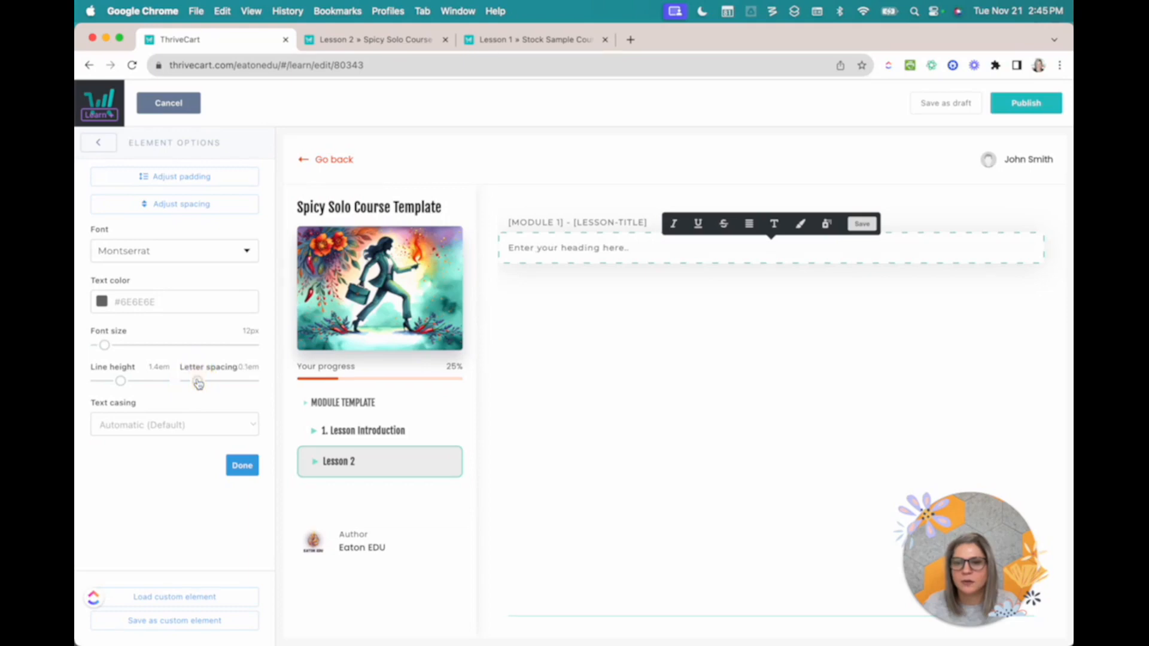
{"action": "left_click", "coordinate": [141, 426]}
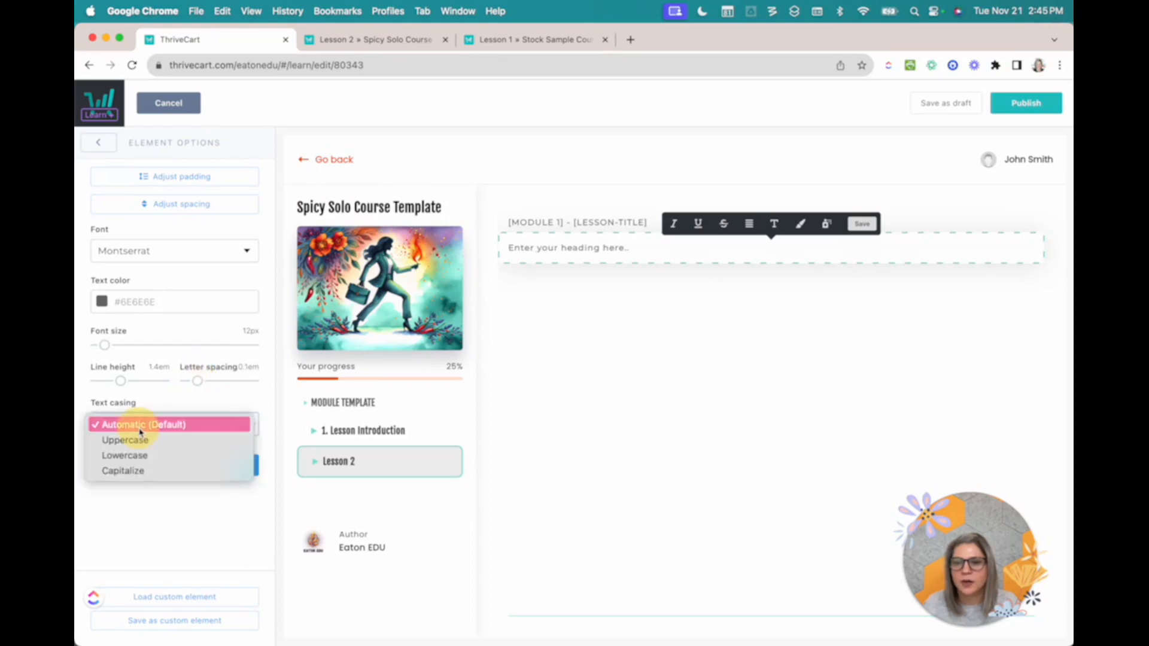
{"action": "left_click", "coordinate": [131, 472]}
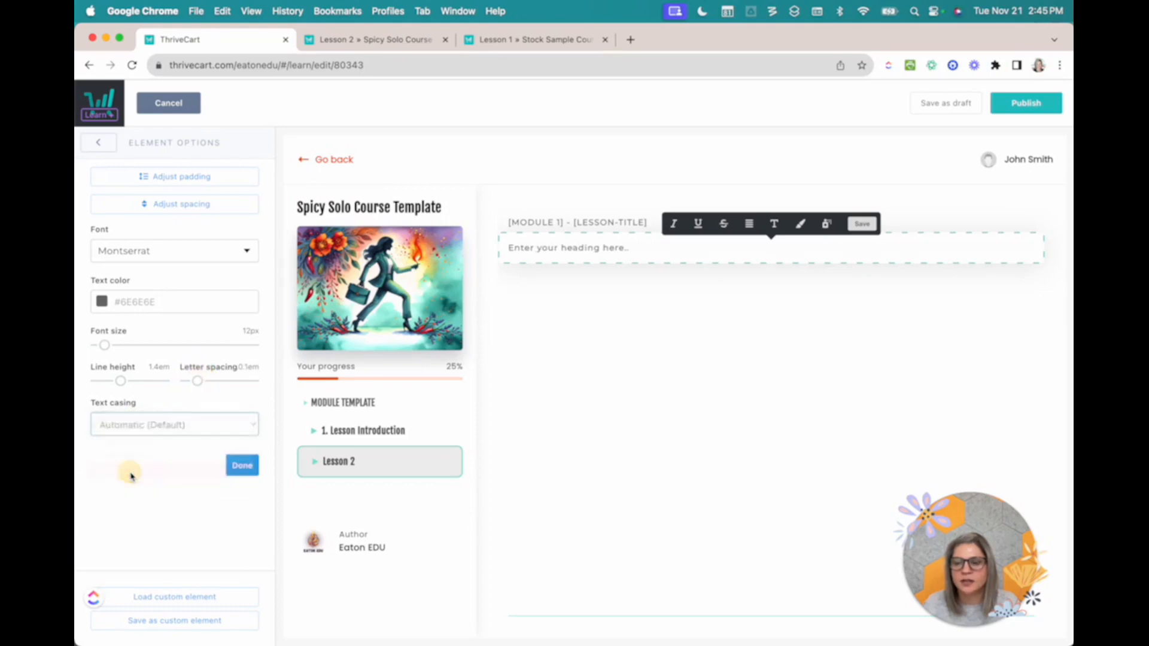
{"action": "left_click", "coordinate": [188, 425]}
{"action": "left_click", "coordinate": [170, 394]}
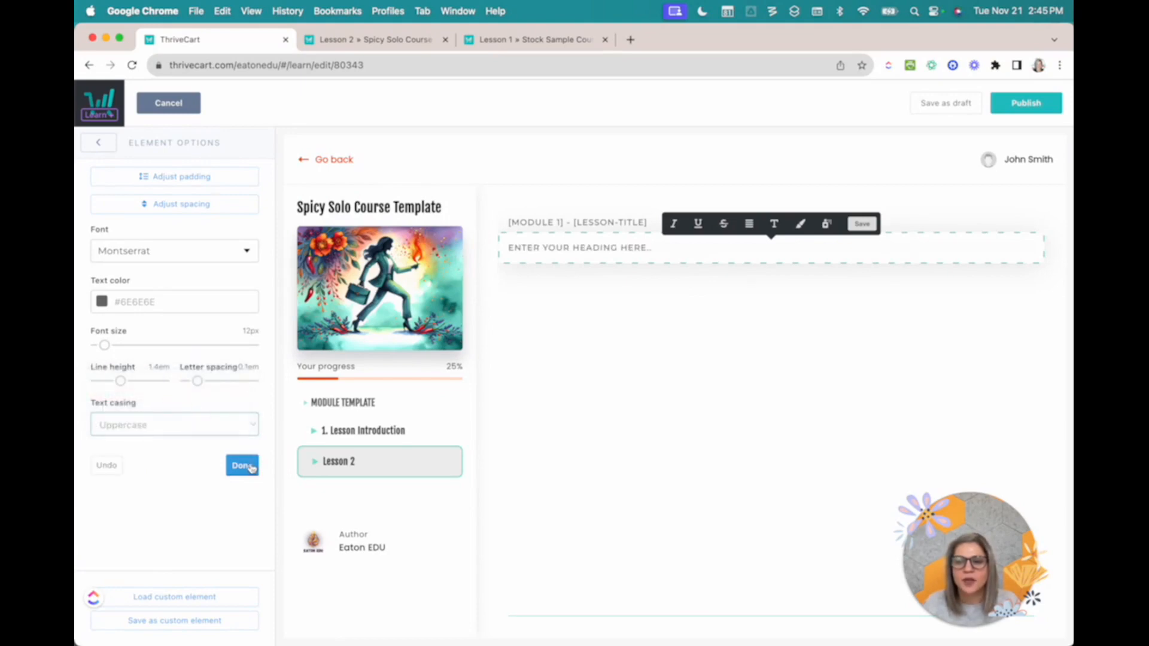
Replace the second heading's placeholder text with "[MODULE] - ".
{"action": "left_click", "coordinate": [589, 248]}
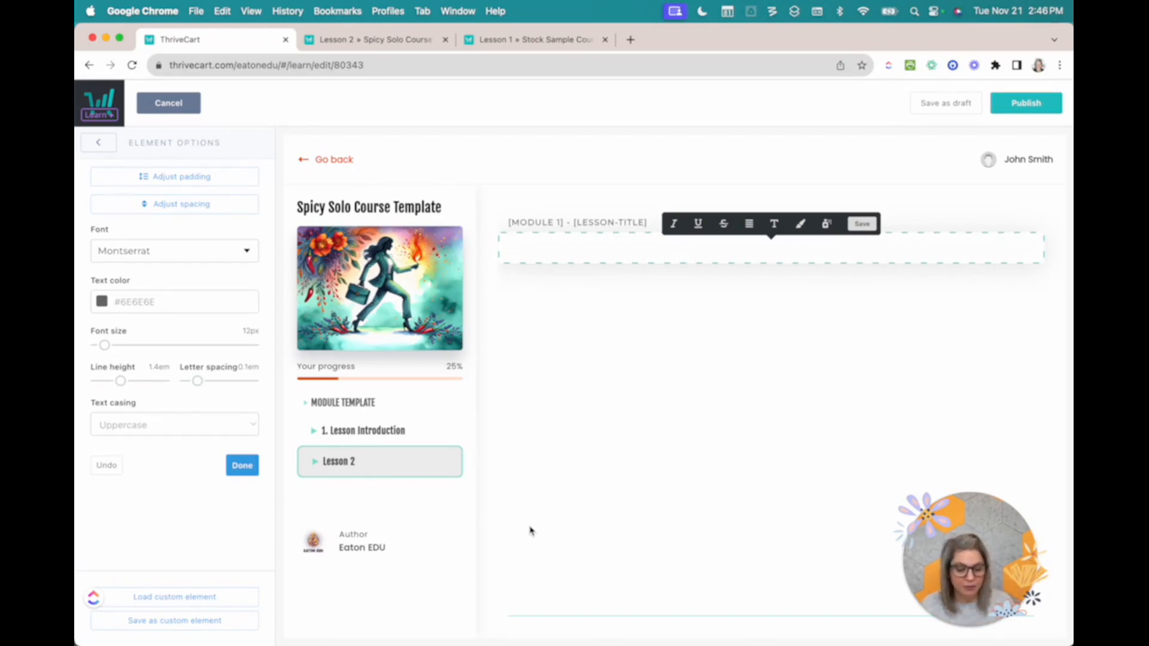
{"action": "type", "text": "["}
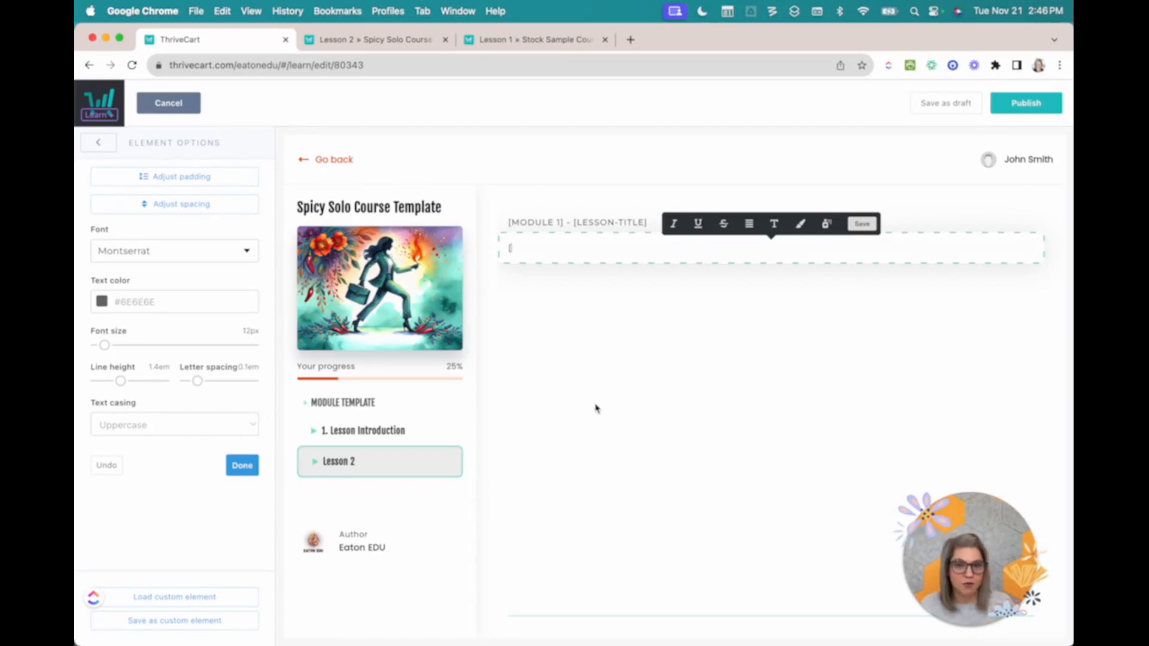
{"action": "type", "text": "MODULE"}
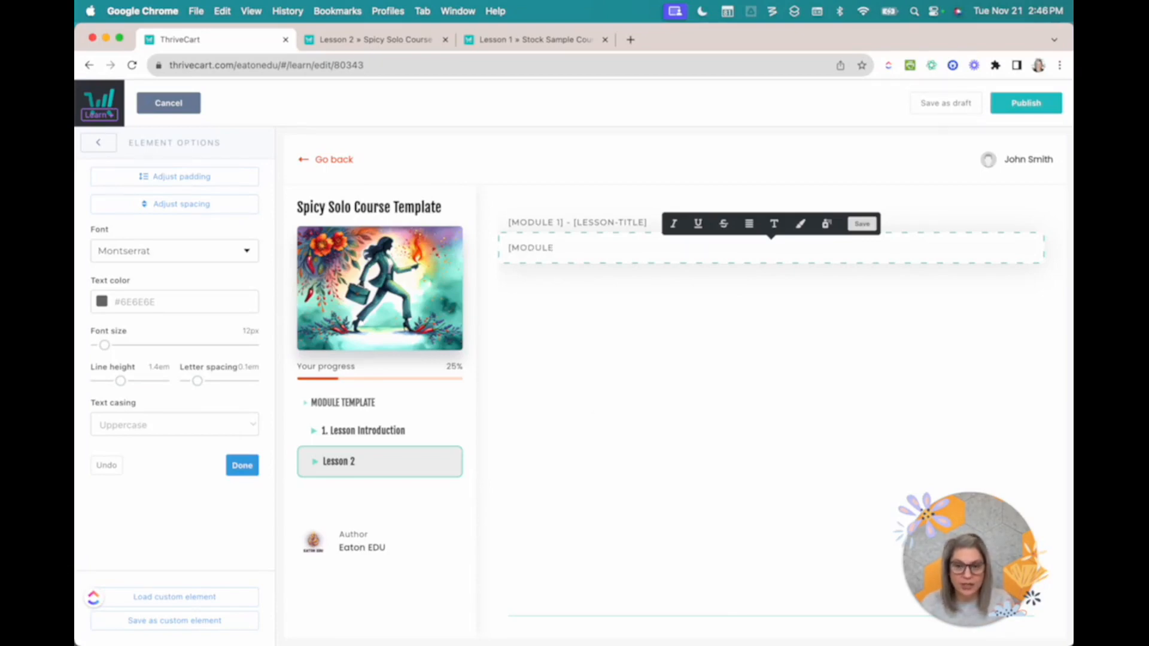
{"action": "type", "text": "["}
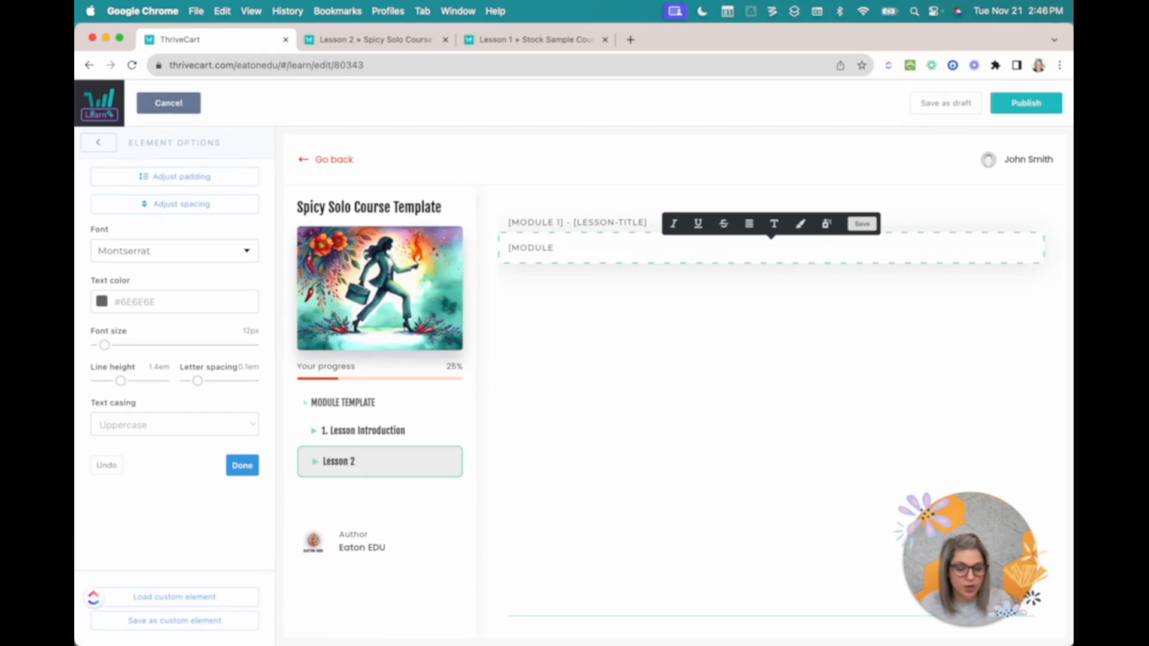
{"action": "type", "text": "]"}
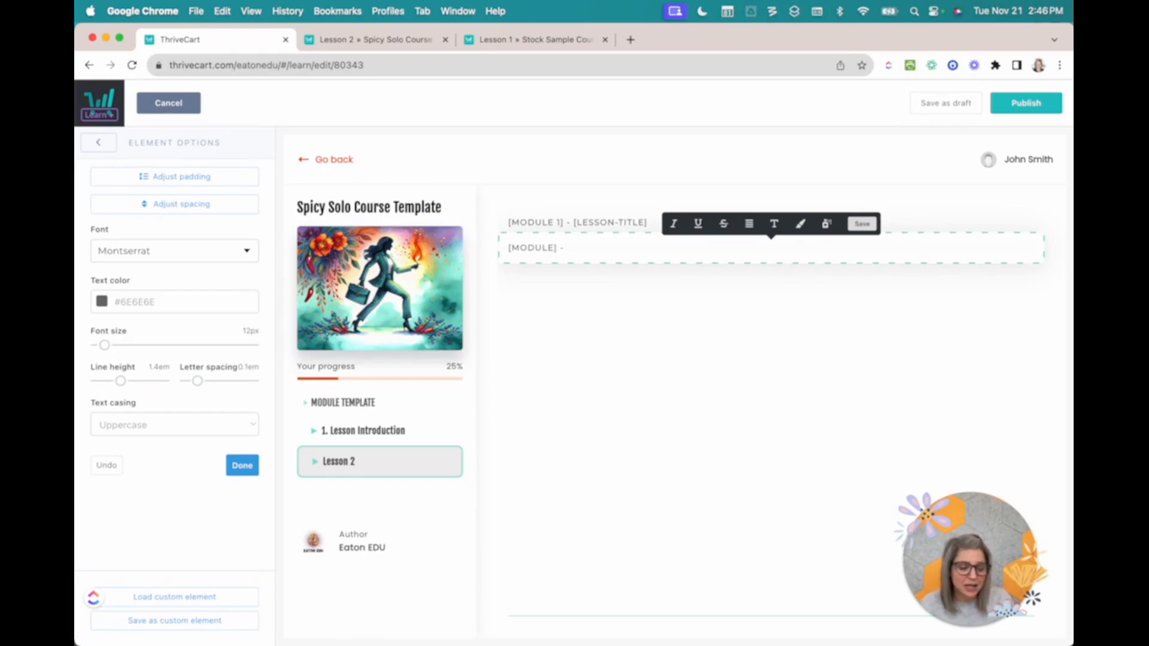
{"action": "type", "text": " -"}
{"action": "key", "text": "BackSpace"}
{"action": "key", "text": "BackSpace"}
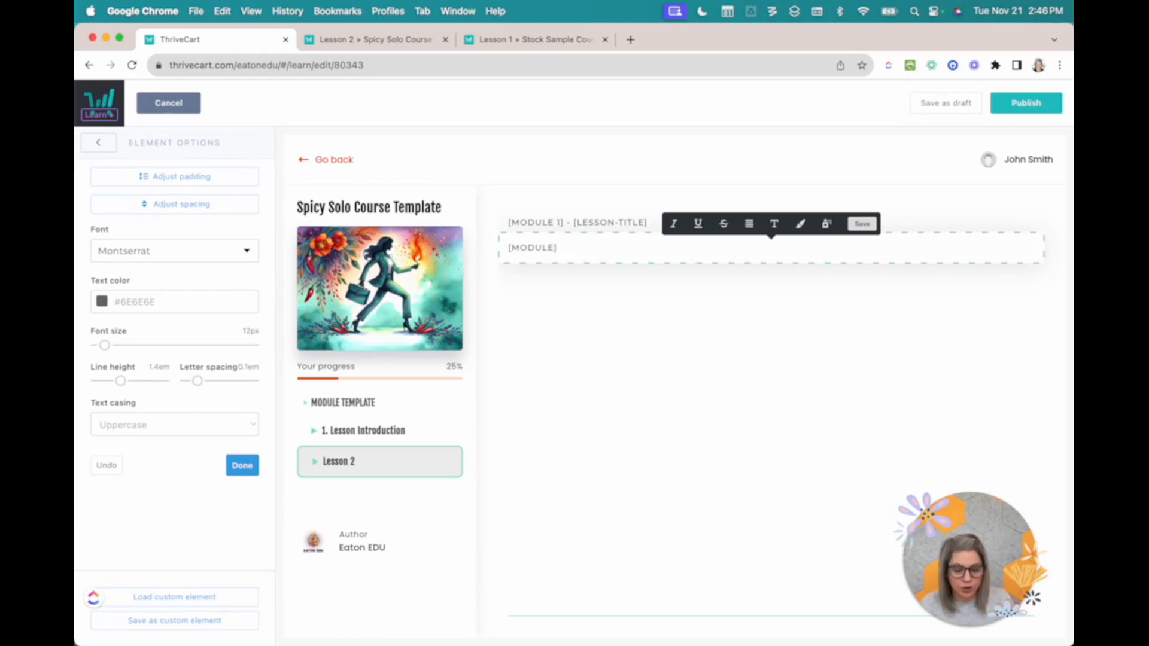
{"action": "type", "text": ": "}
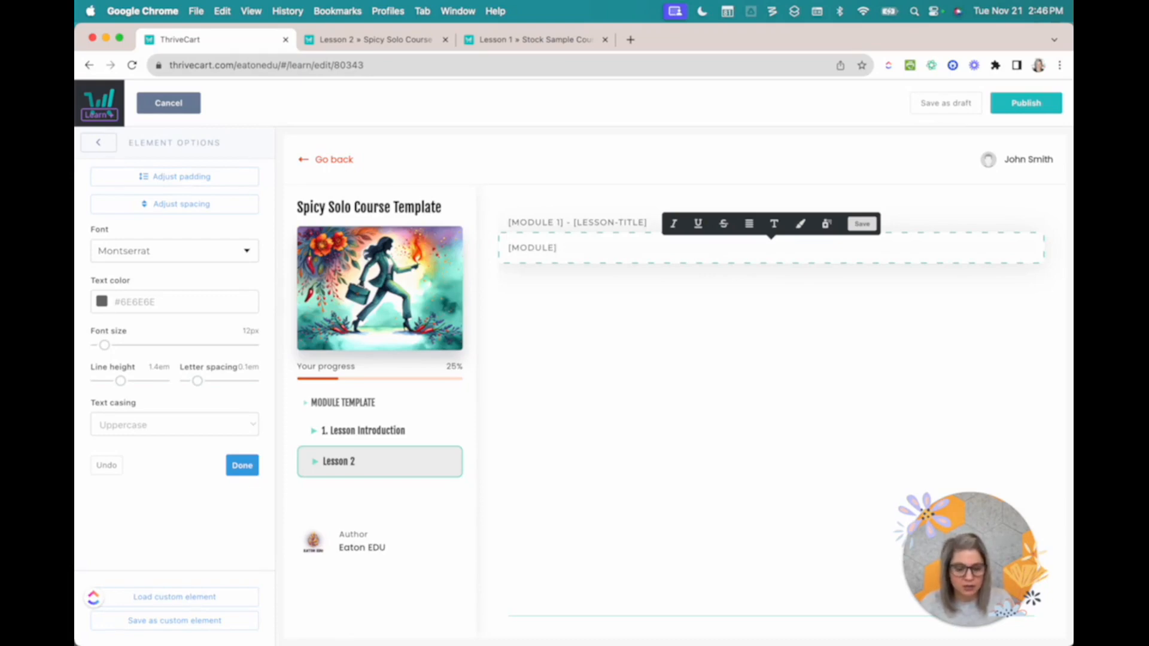
{"action": "type", "text": "Lesson"}
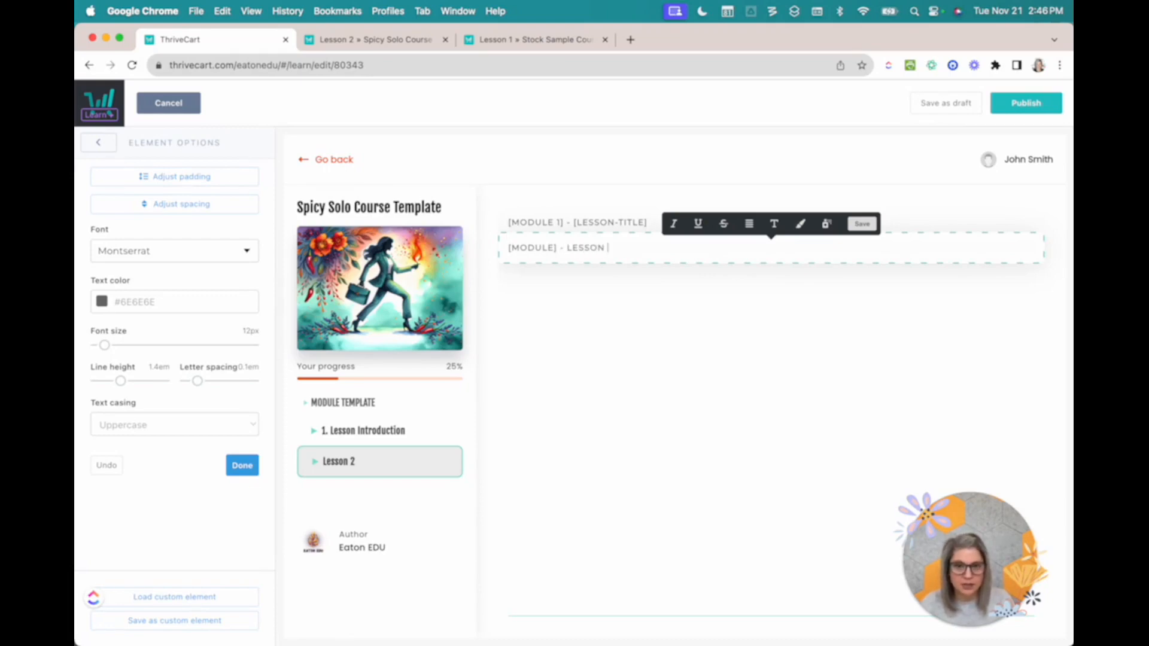
{"action": "key", "text": "BackSpace"}
{"action": "key", "text": "BackSpace"}
{"action": "key", "text": "BackSpace"}
{"action": "key", "text": "BackSpace"}
{"action": "key", "text": "BackSpace"}
{"action": "key", "text": "BackSpace"}
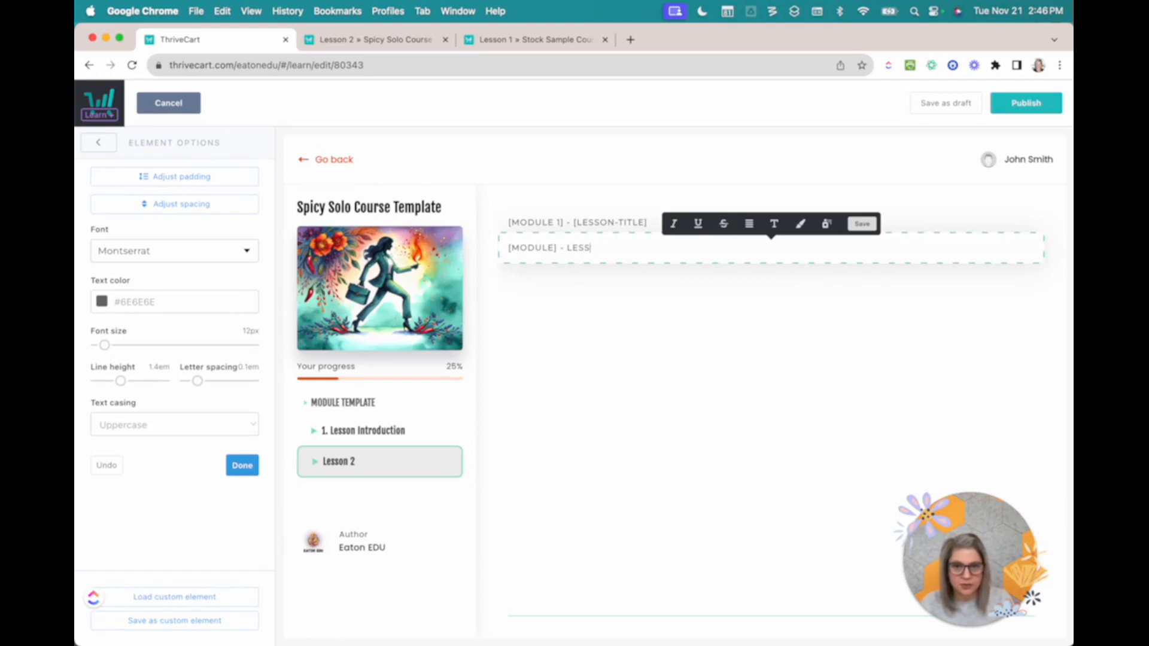
Add "[LESSON NUMBER]" after the dash in the second heading.
{"action": "type", "text": "[Lesson N"}
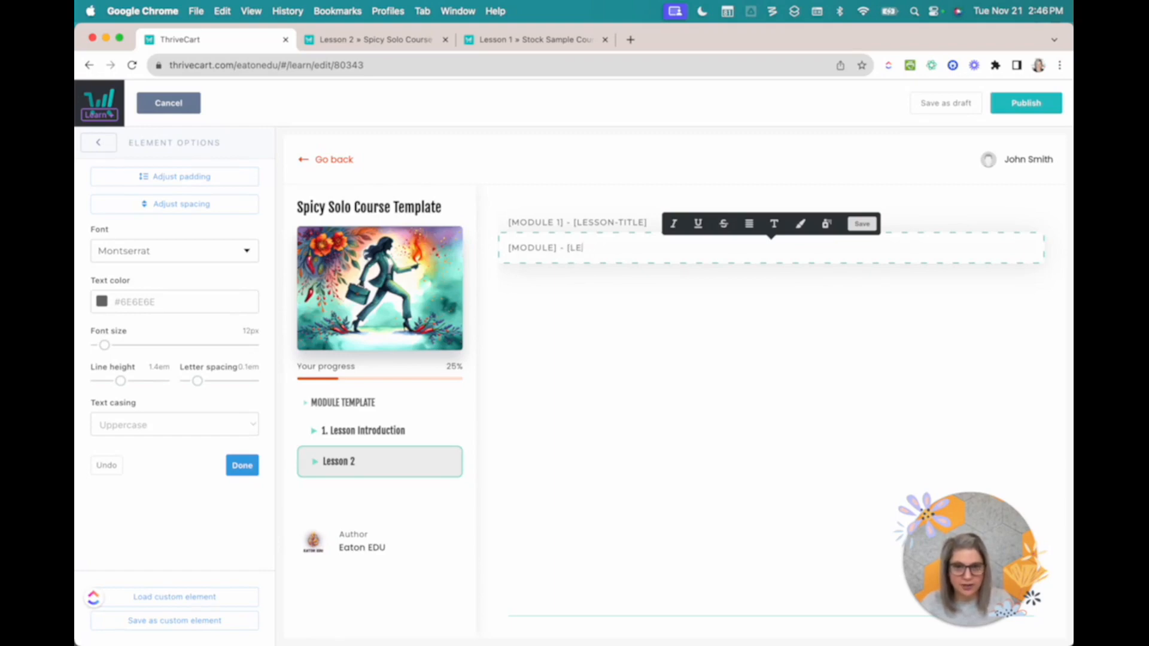
{"action": "key", "text": "BackSpace"}
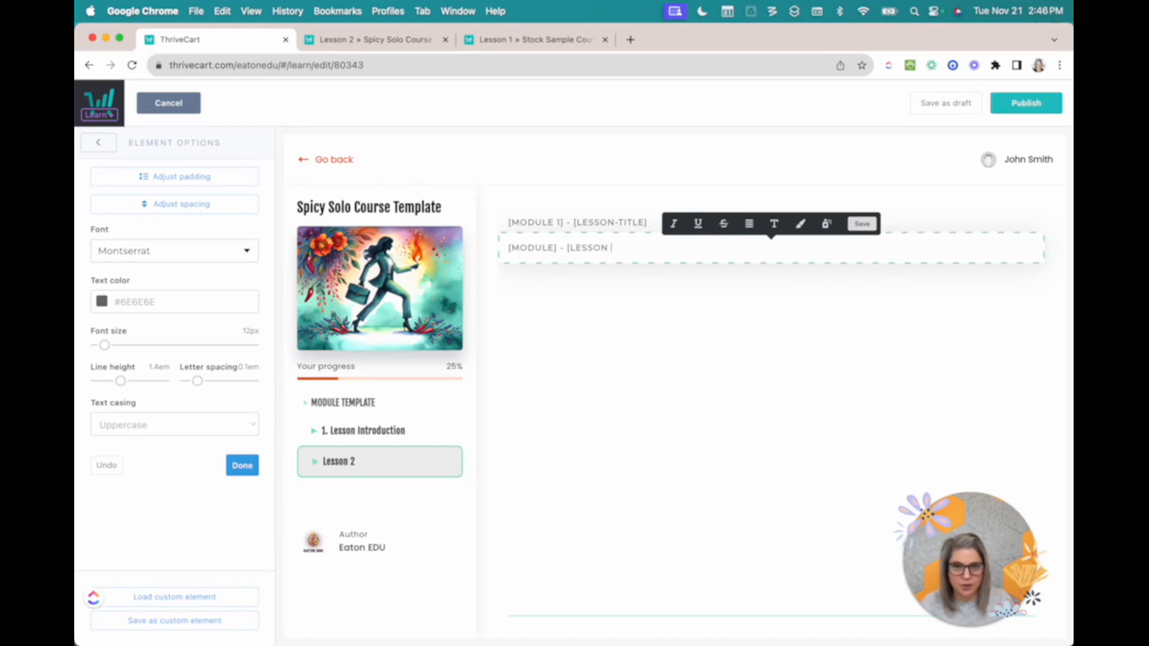
{"action": "type", "text": "Numner"}
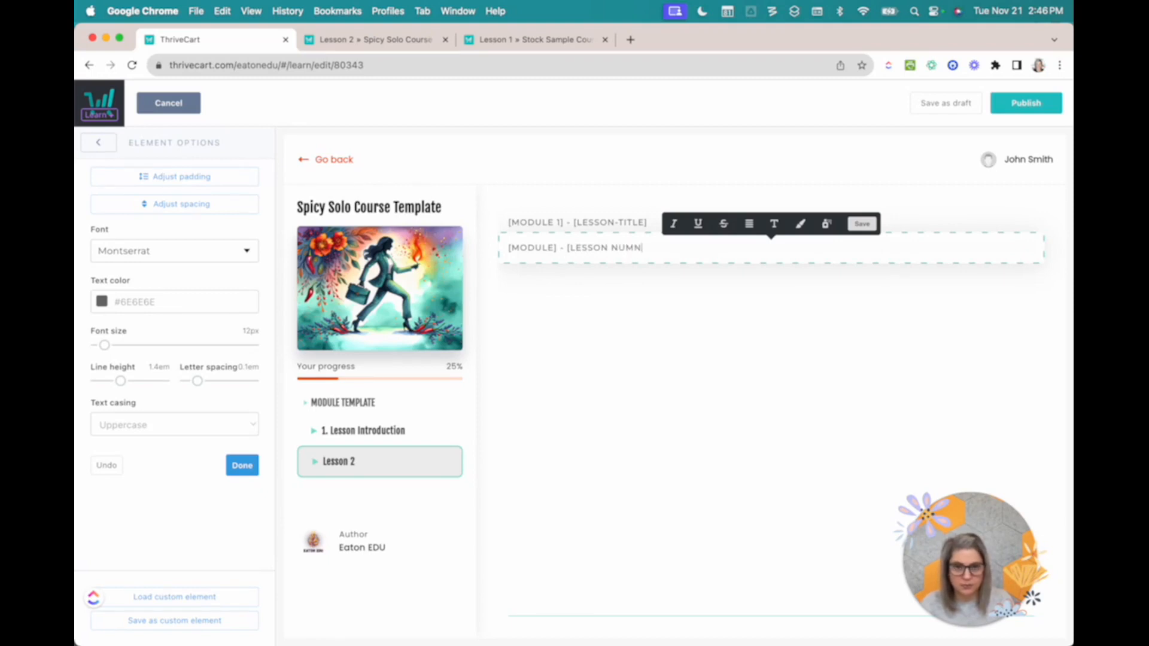
{"action": "key", "text": "BackSpace"}
{"action": "key", "text": "BackSpace"}
{"action": "key", "text": "BackSpace"}
{"action": "type", "text": "ber]"}
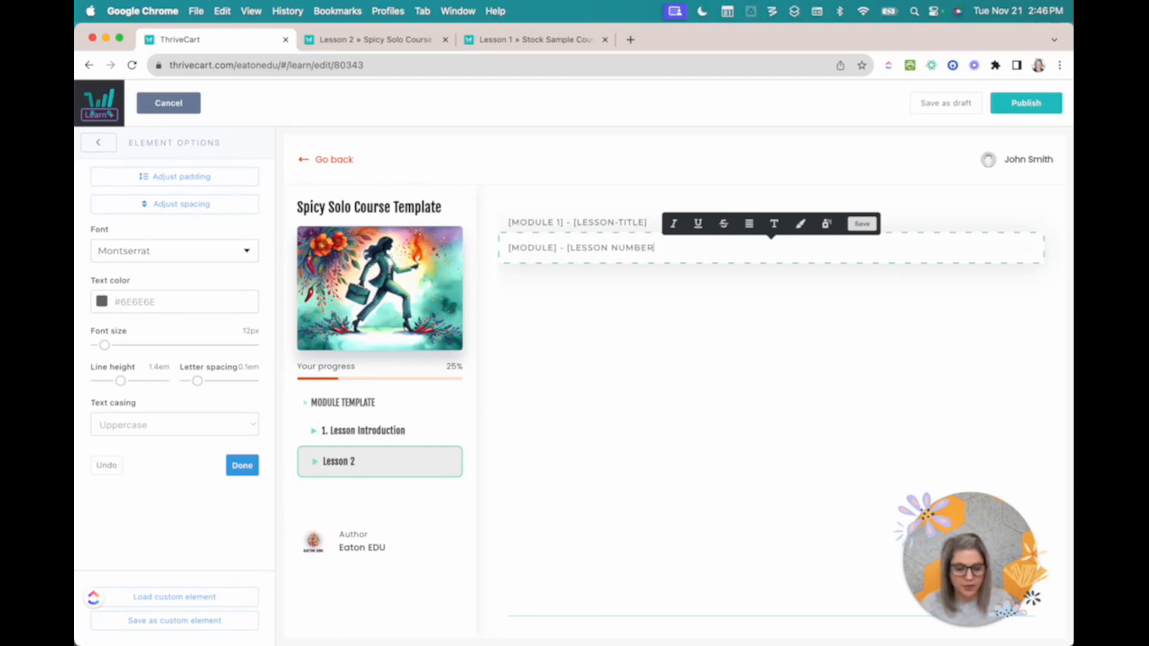
Complete the second heading with ": [LESSON TITLE]", enclosing the title placeholder in square brackets, and save the text.
{"action": "type", "text": ": "}
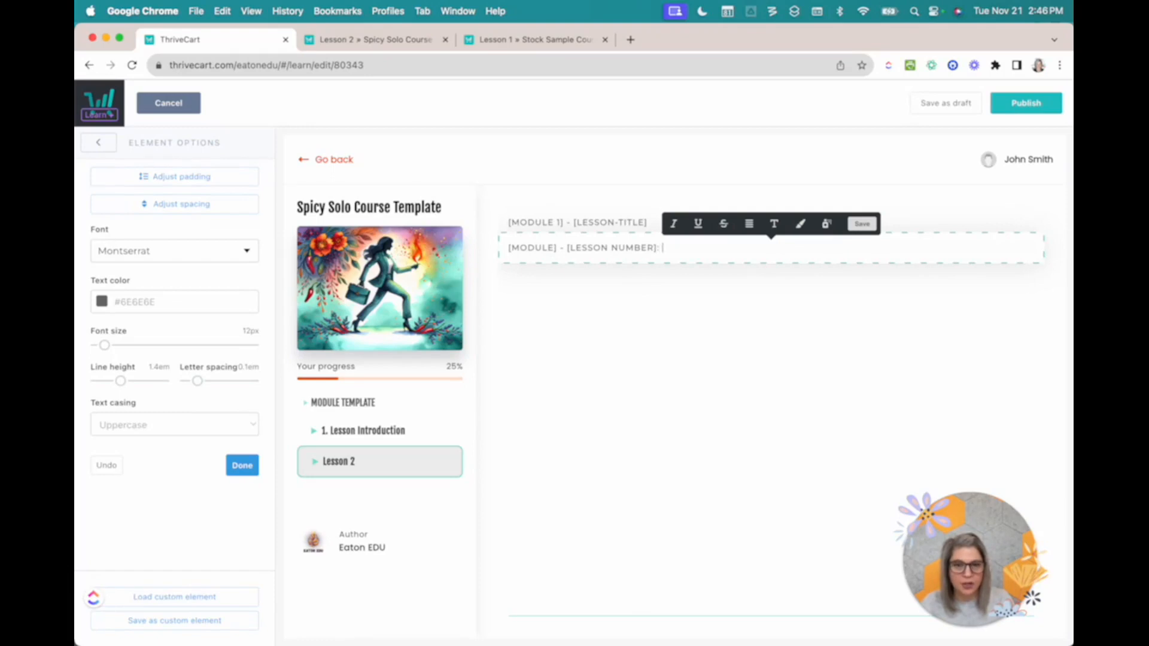
{"action": "type", "text": "lesson title"}
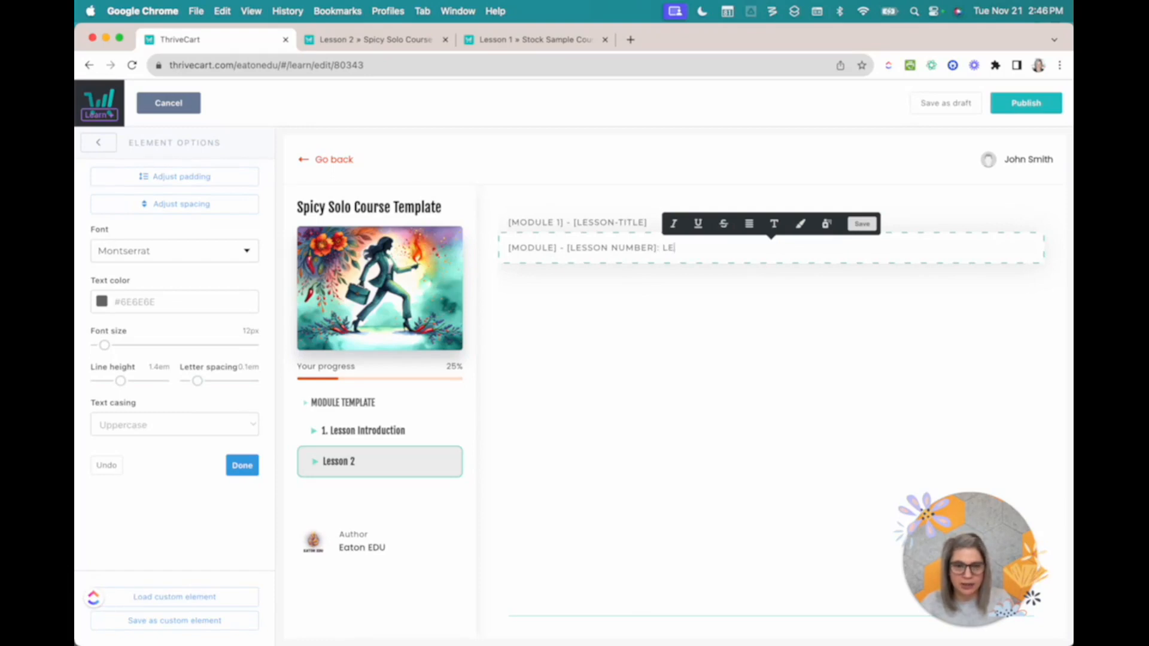
{"action": "type", "text": "]"}
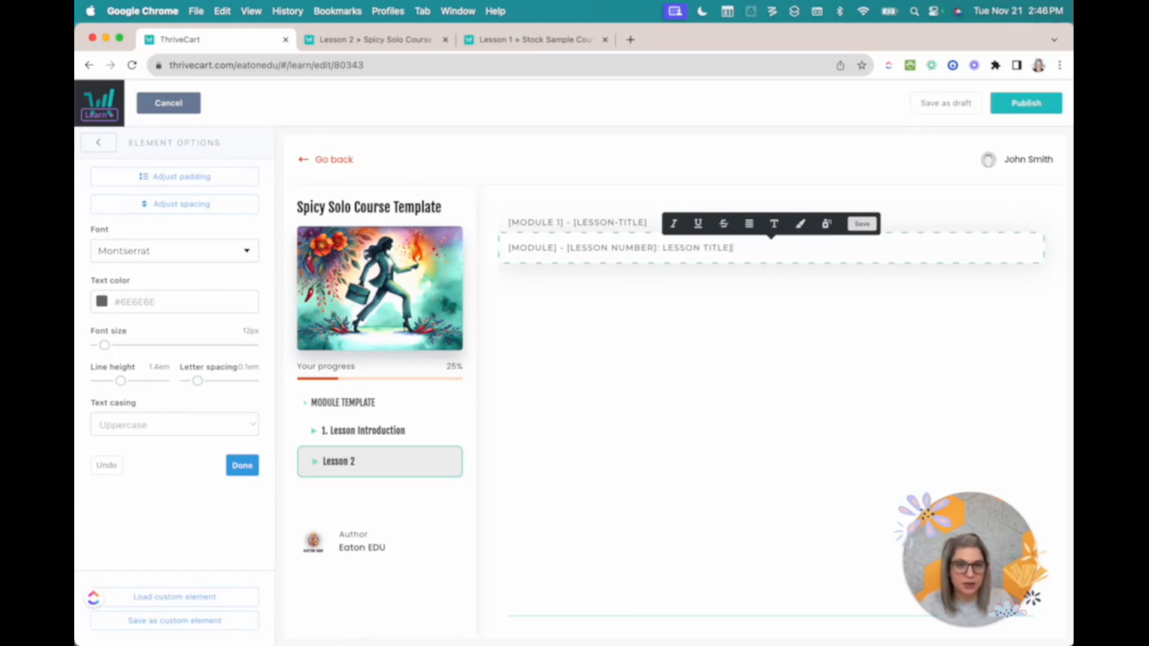
{"action": "left_click", "coordinate": [663, 248]}
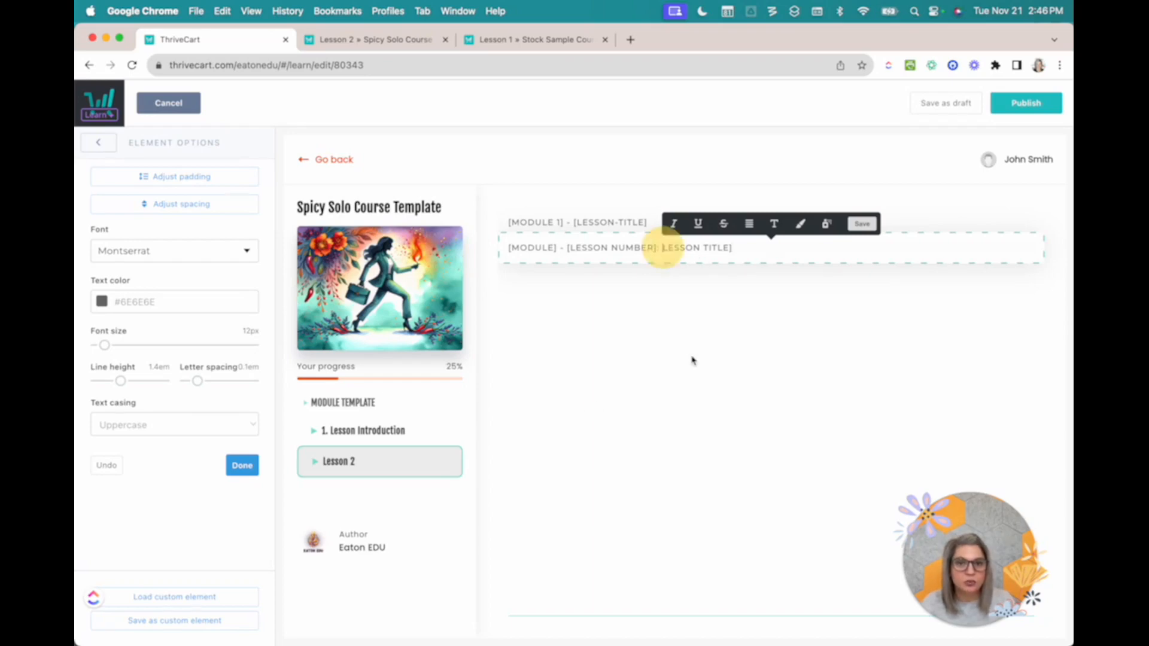
{"action": "type", "text": "["}
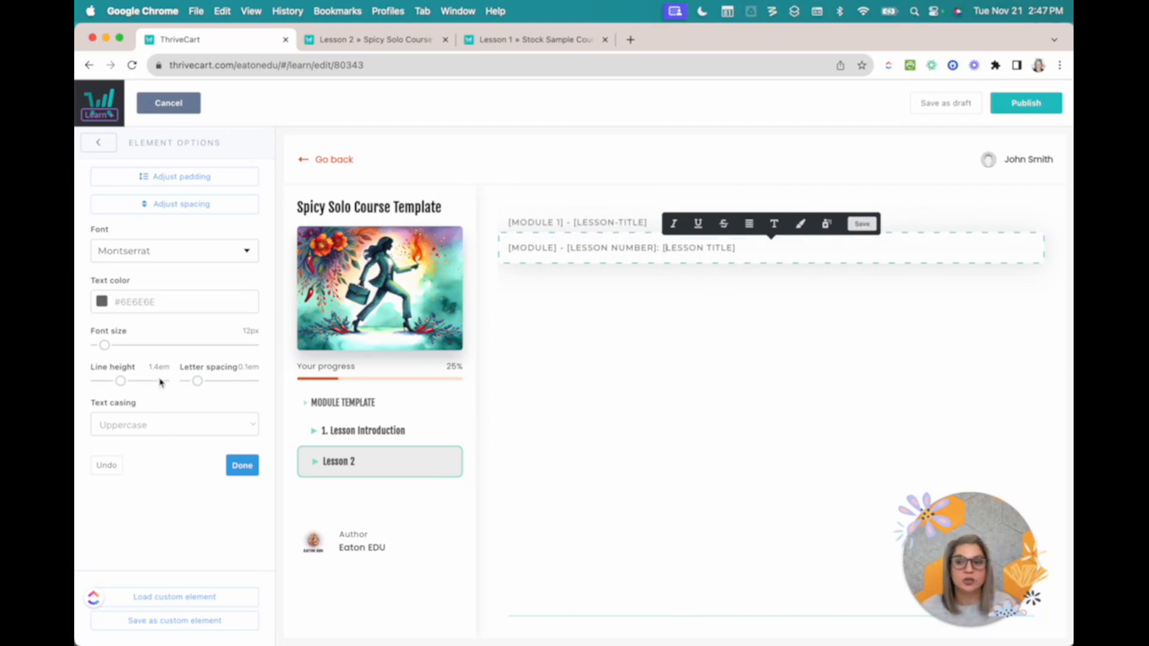
{"action": "left_click", "coordinate": [863, 225]}
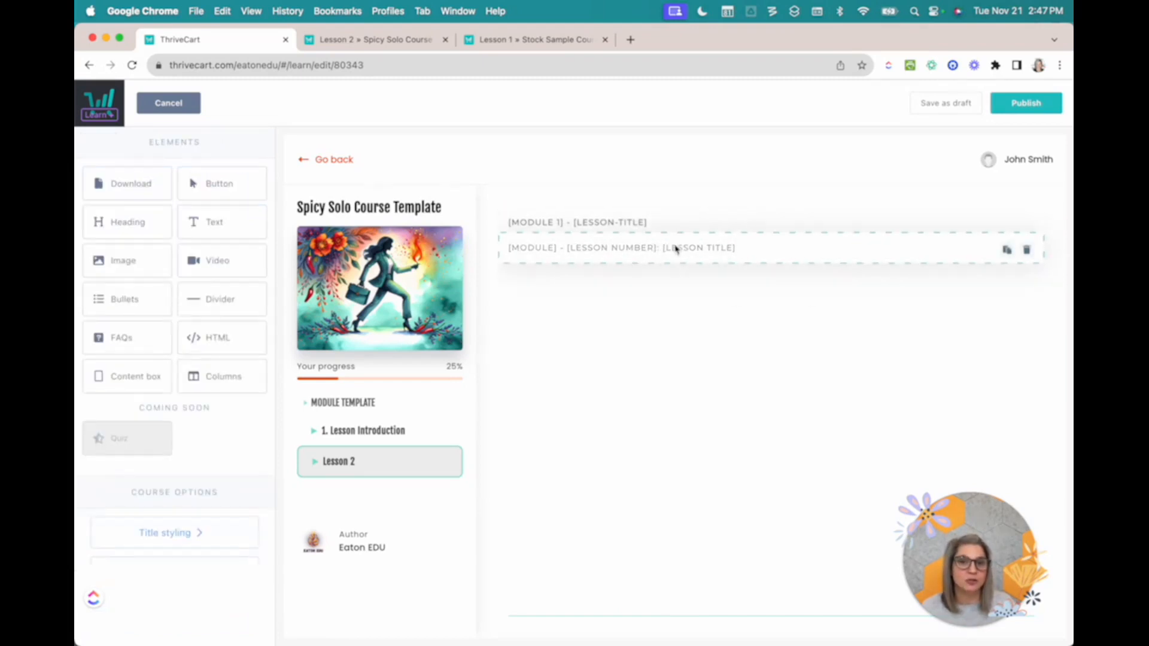
Reopen the second heading's options and check its padding settings.
{"action": "left_click", "coordinate": [764, 248]}
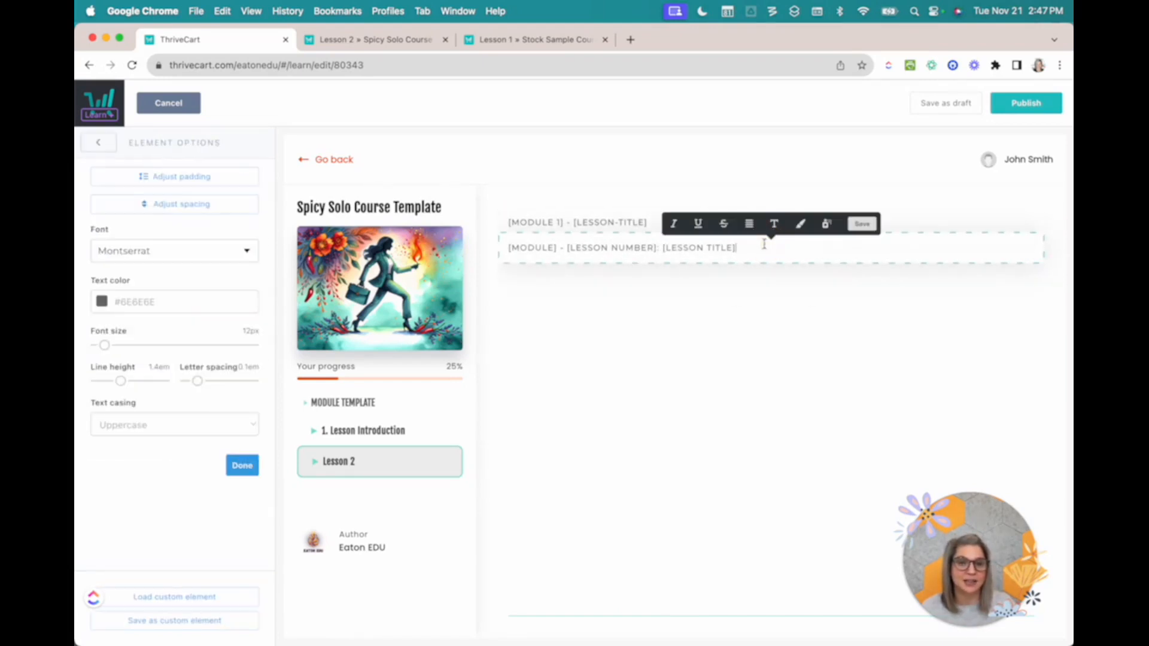
{"action": "left_click", "coordinate": [197, 177]}
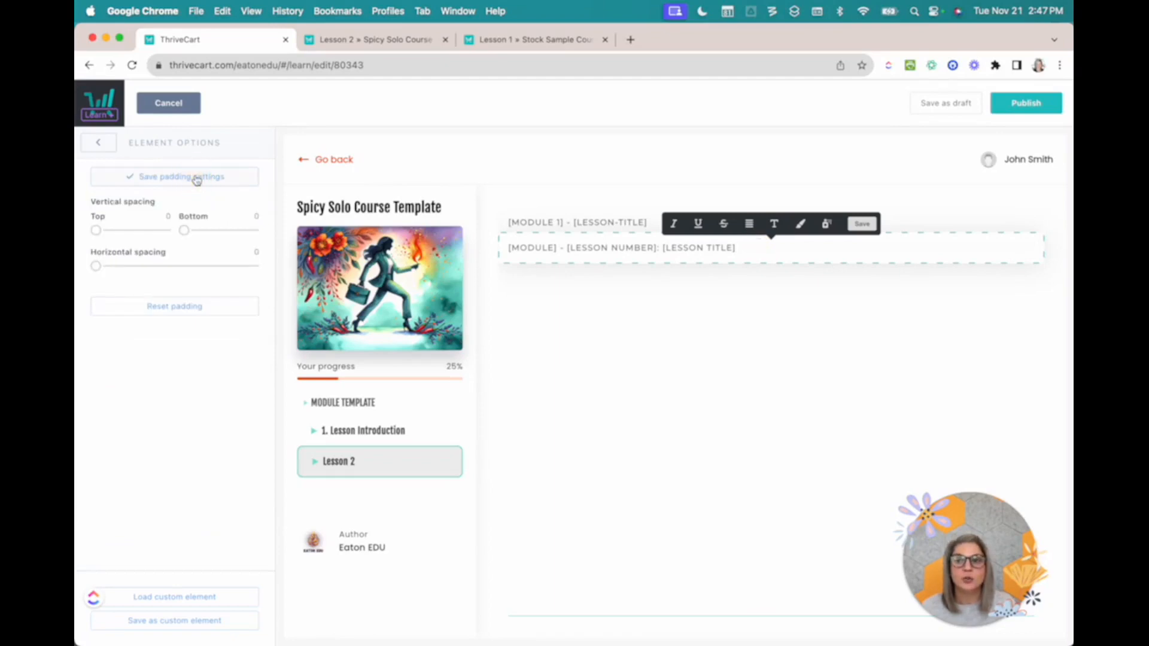
{"action": "left_click", "coordinate": [180, 177]}
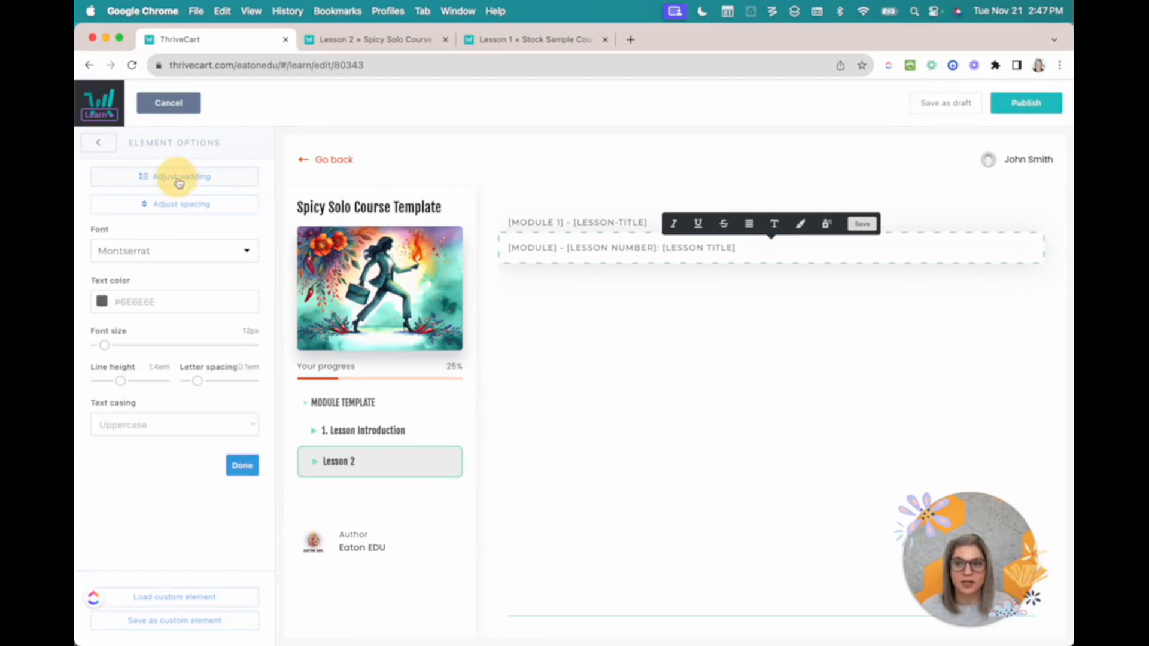
Check the second heading's vertical margin settings and return to its element options.
{"action": "left_click", "coordinate": [176, 205]}
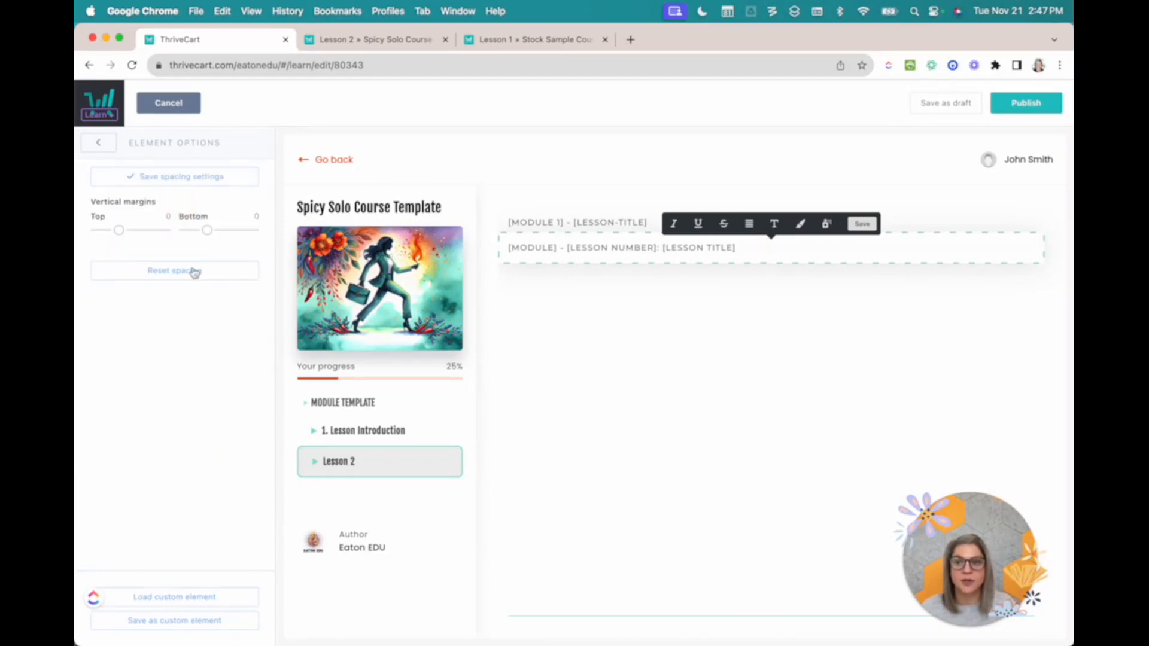
{"action": "left_click", "coordinate": [226, 180]}
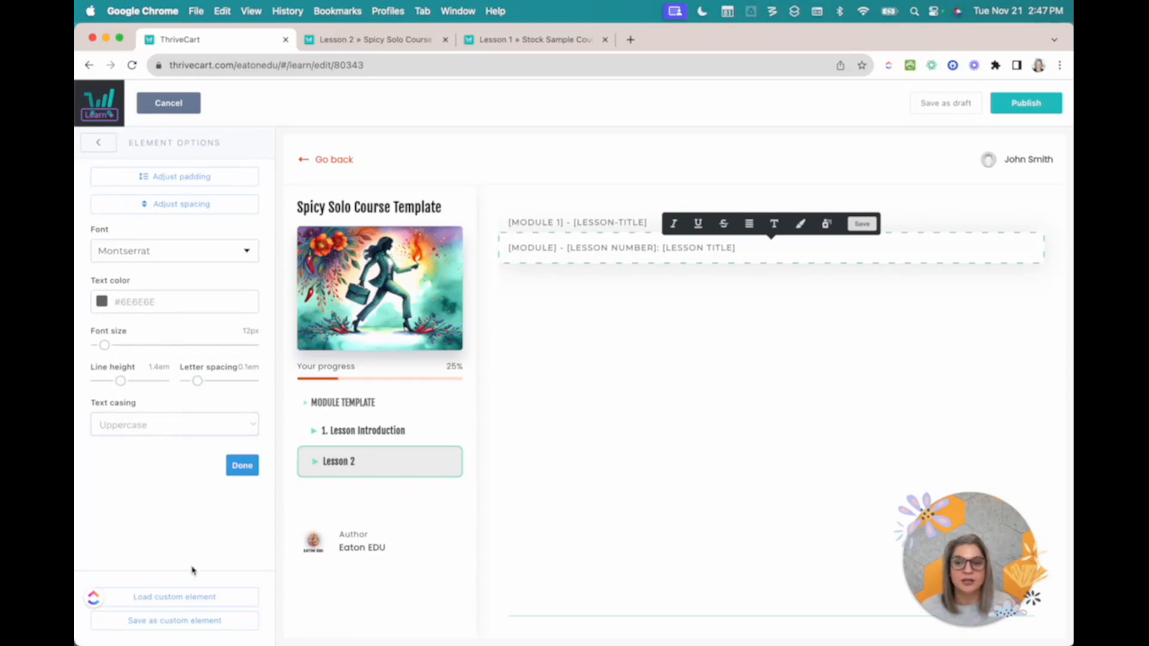
{"action": "left_click", "coordinate": [173, 624]}
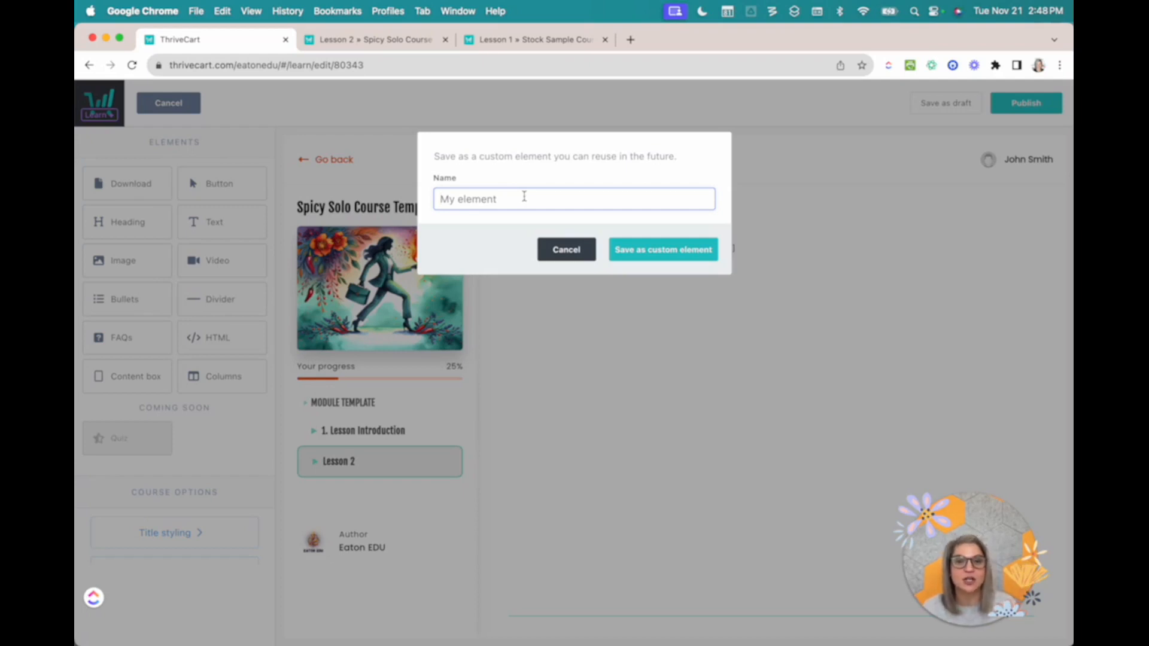
{"action": "type", "text": "1"}
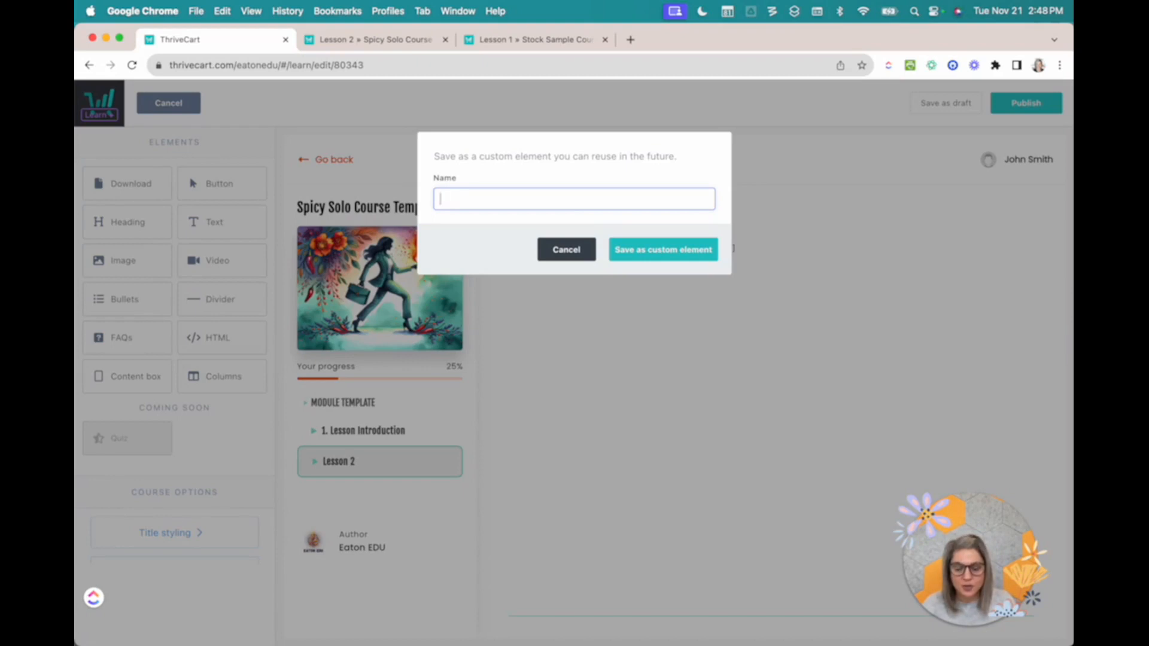
{"action": "type", "text": "1."}
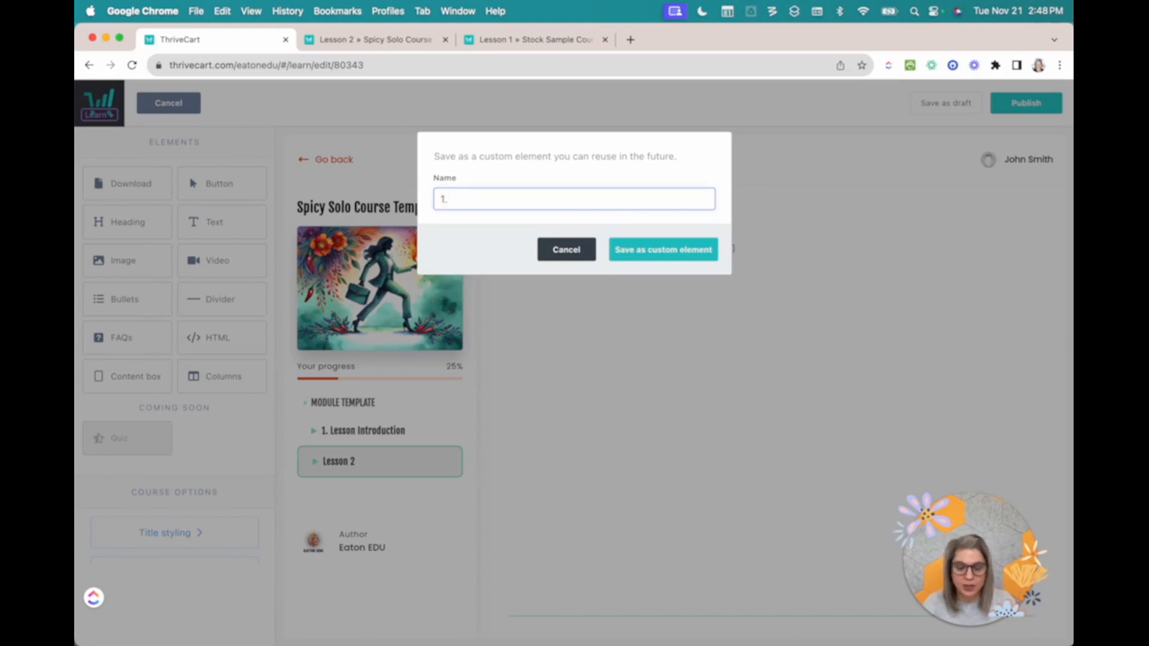
{"action": "key", "text": "BackSpace"}
{"action": "type", "text": "SS"}
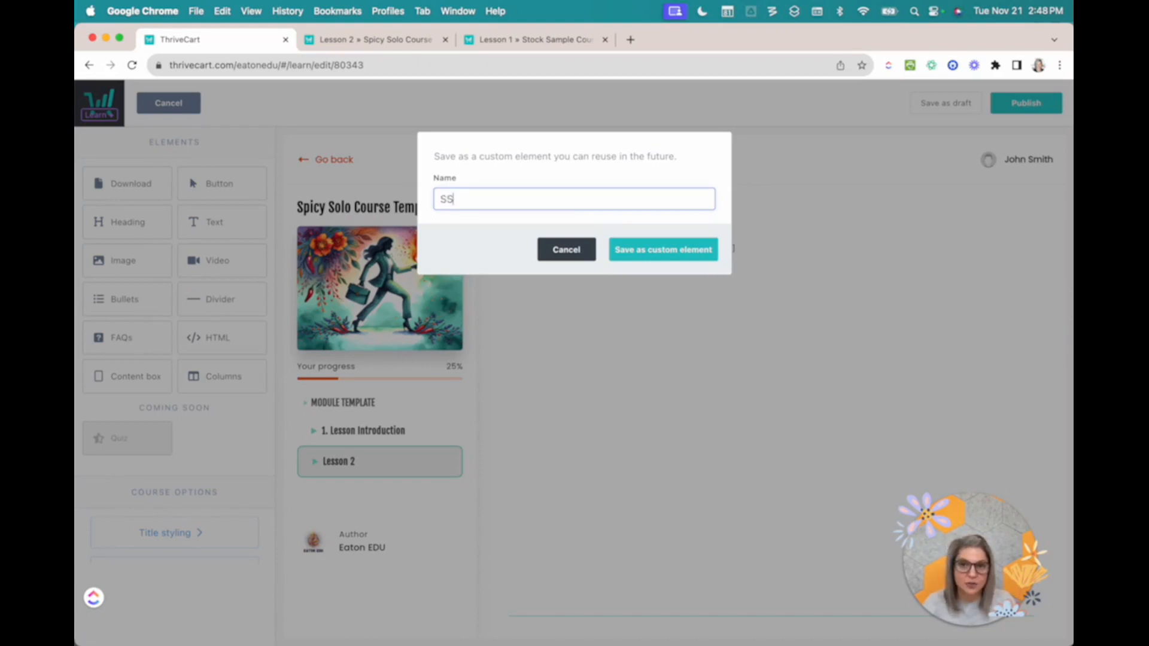
{"action": "type", "text": "1"}
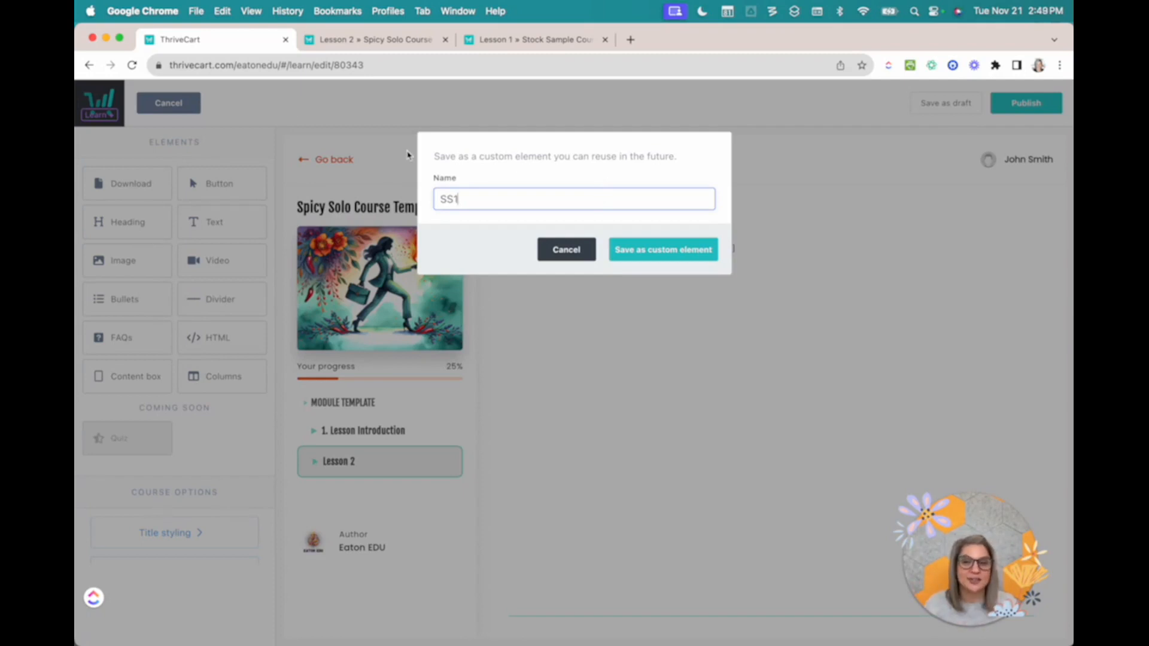
{"action": "type", "text": "-"}
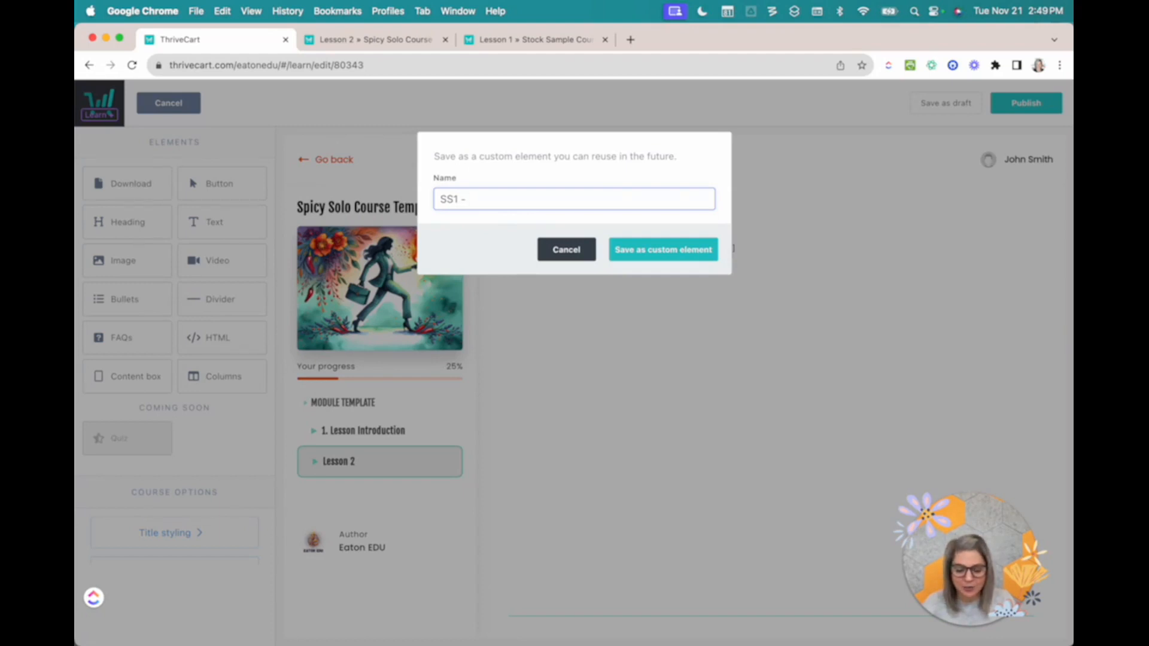
{"action": "type", "text": " Header br"}
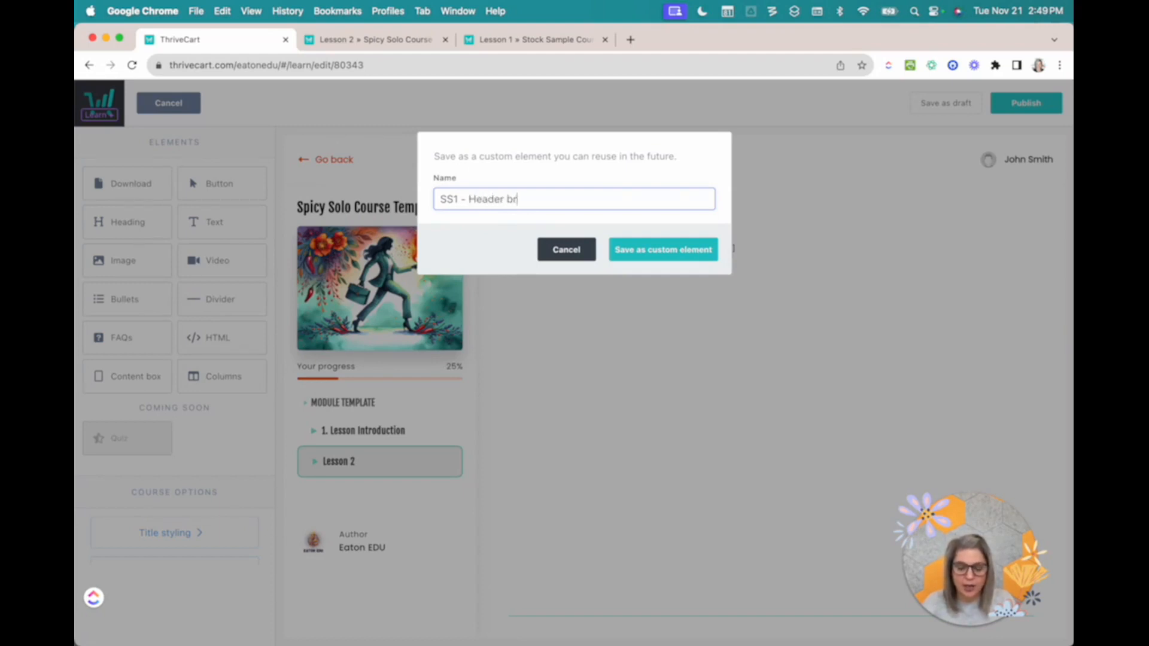
{"action": "type", "text": "ead"}
{"action": "key", "text": "BackSpace"}
{"action": "key", "text": "BackSpace"}
{"action": "key", "text": "BackSpace"}
{"action": "key", "text": "BackSpace"}
{"action": "key", "text": "BackSpace"}
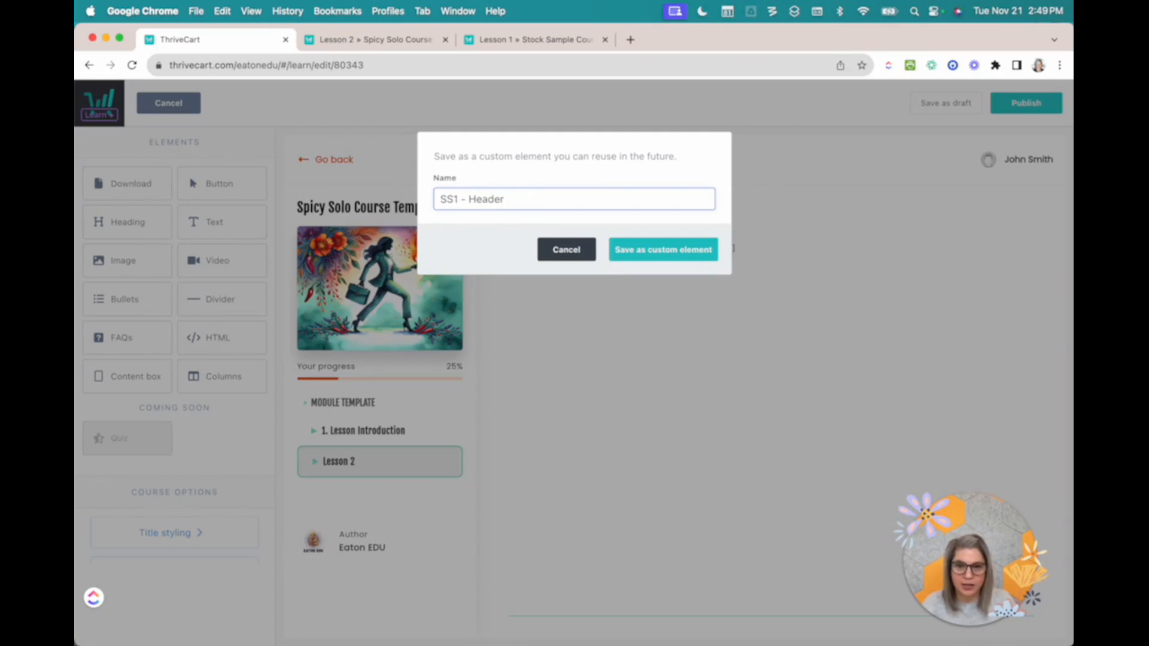
{"action": "type", "text": "Breadc"}
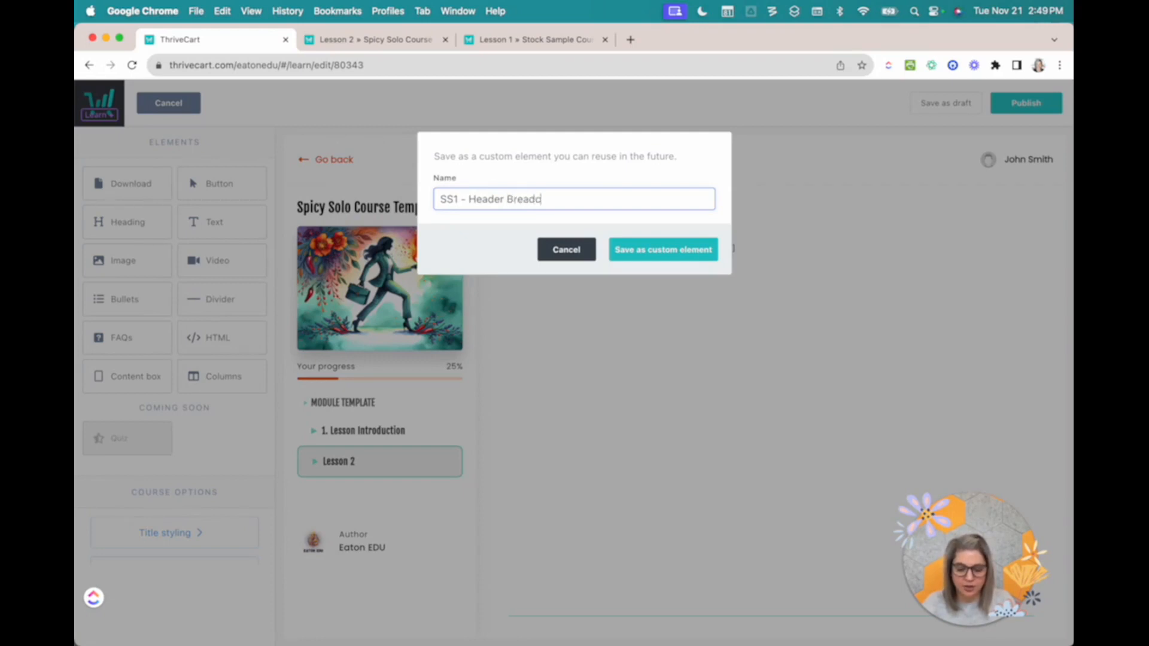
{"action": "type", "text": "ru"}
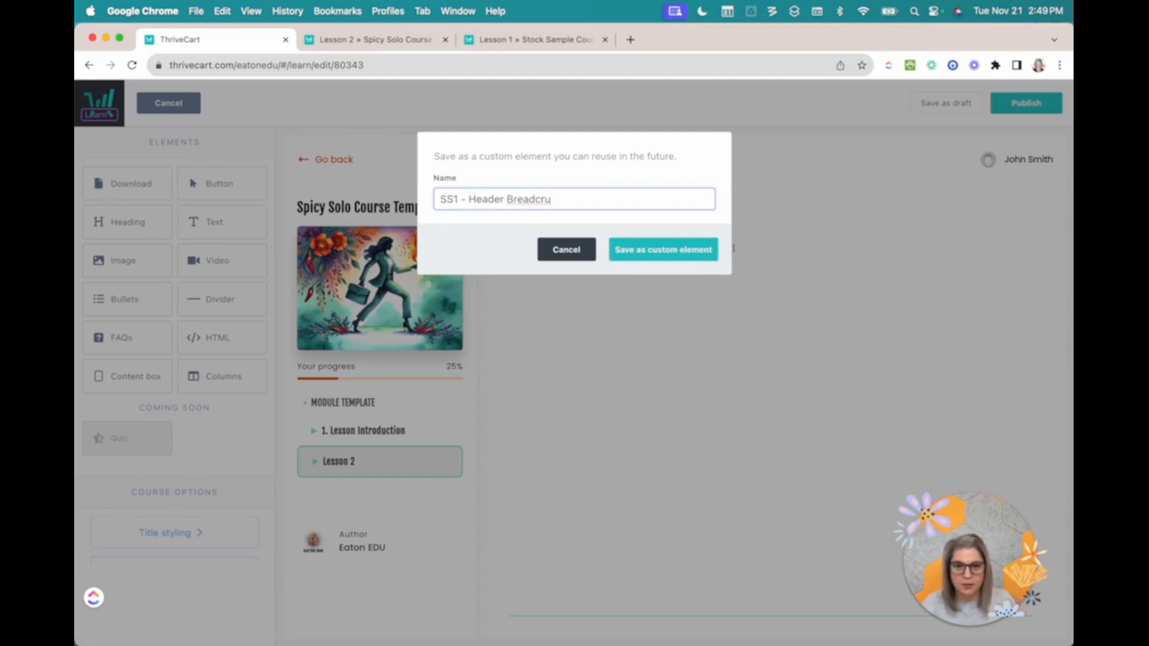
{"action": "type", "text": "mbs"}
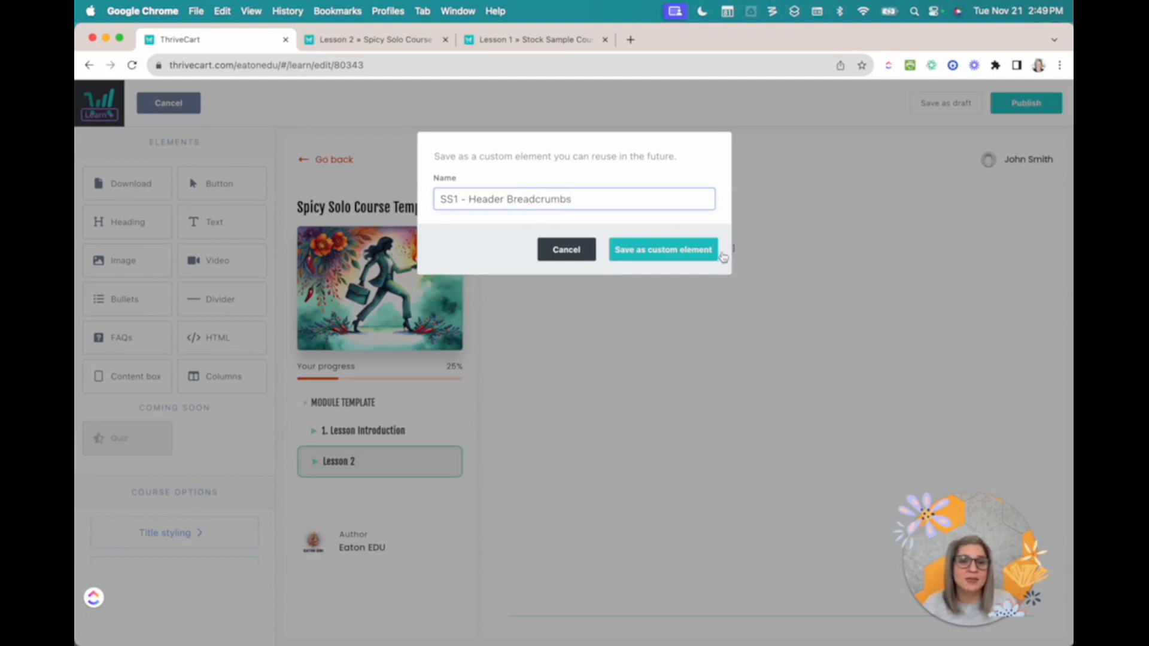
{"action": "left_click", "coordinate": [563, 250]}
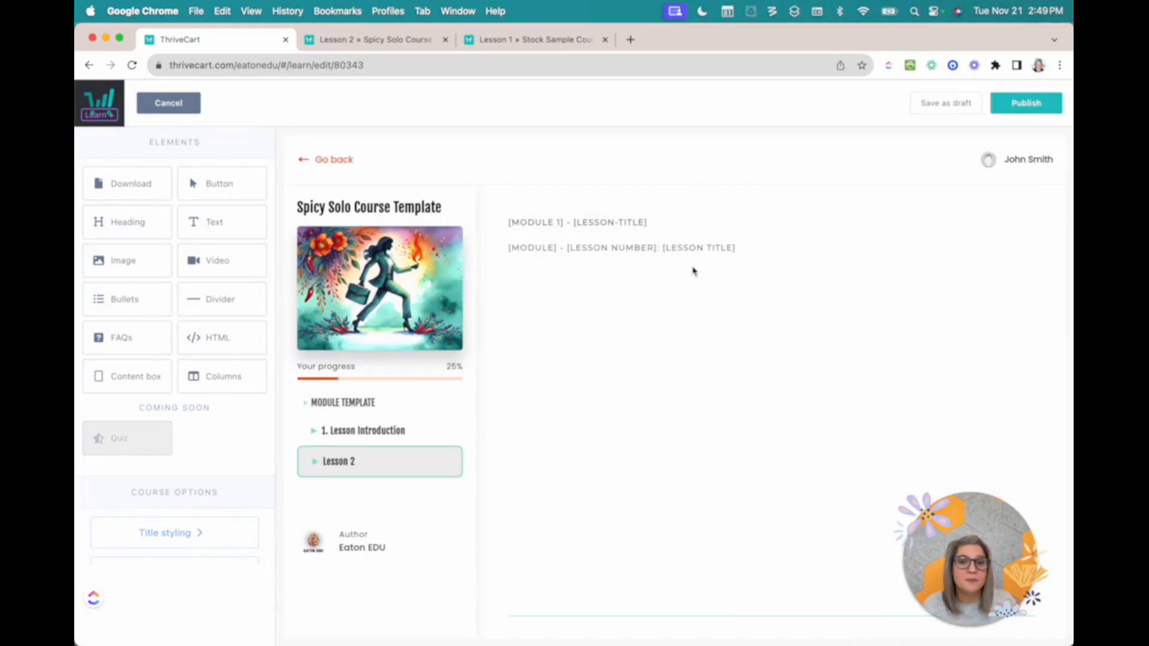
Browse the saved custom elements available for the first heading, and close the gallery without choosing one.
{"action": "left_click", "coordinate": [662, 226]}
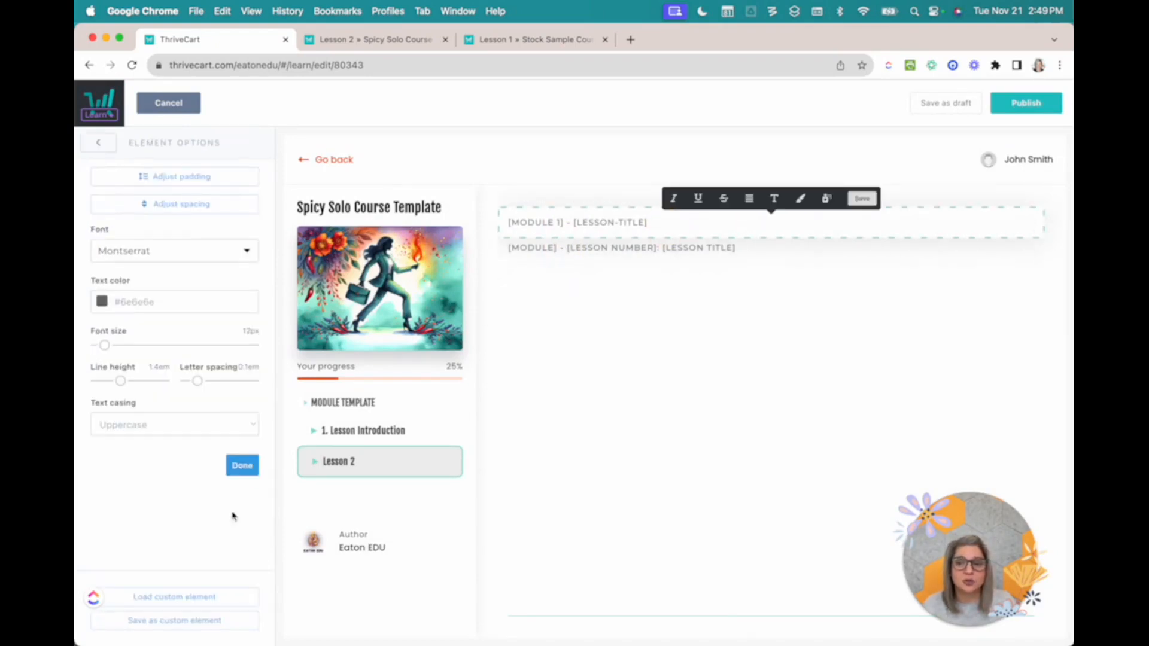
{"action": "left_click", "coordinate": [159, 597]}
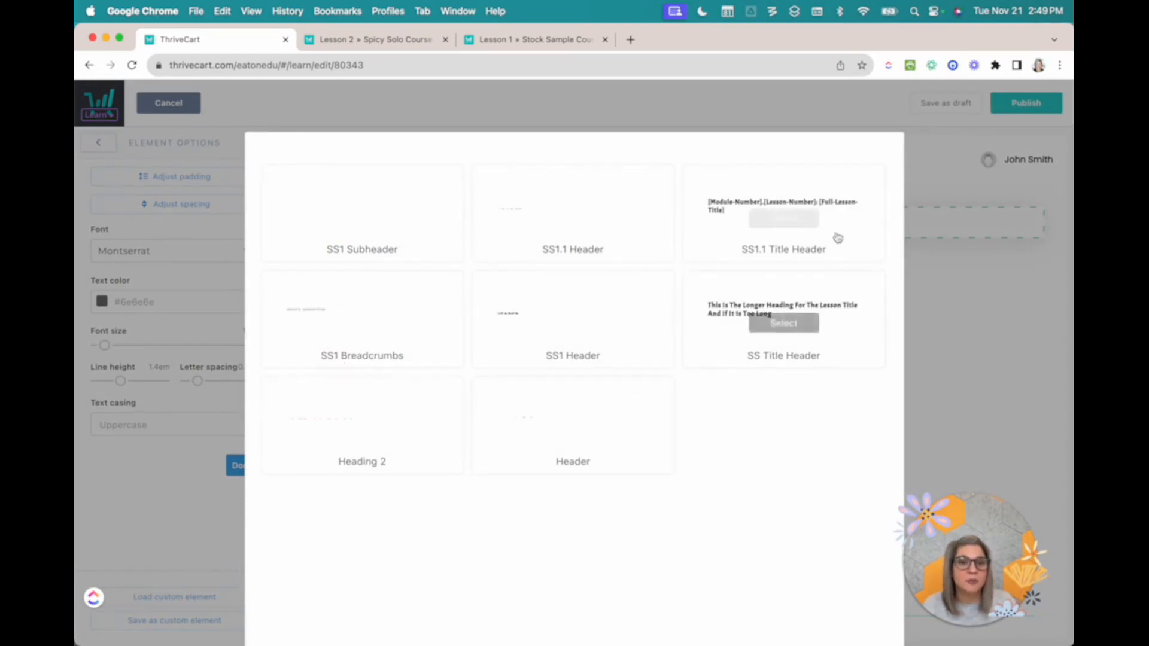
{"action": "scroll", "coordinate": [597, 492], "scroll_direction": "down", "scroll_amount": 3}
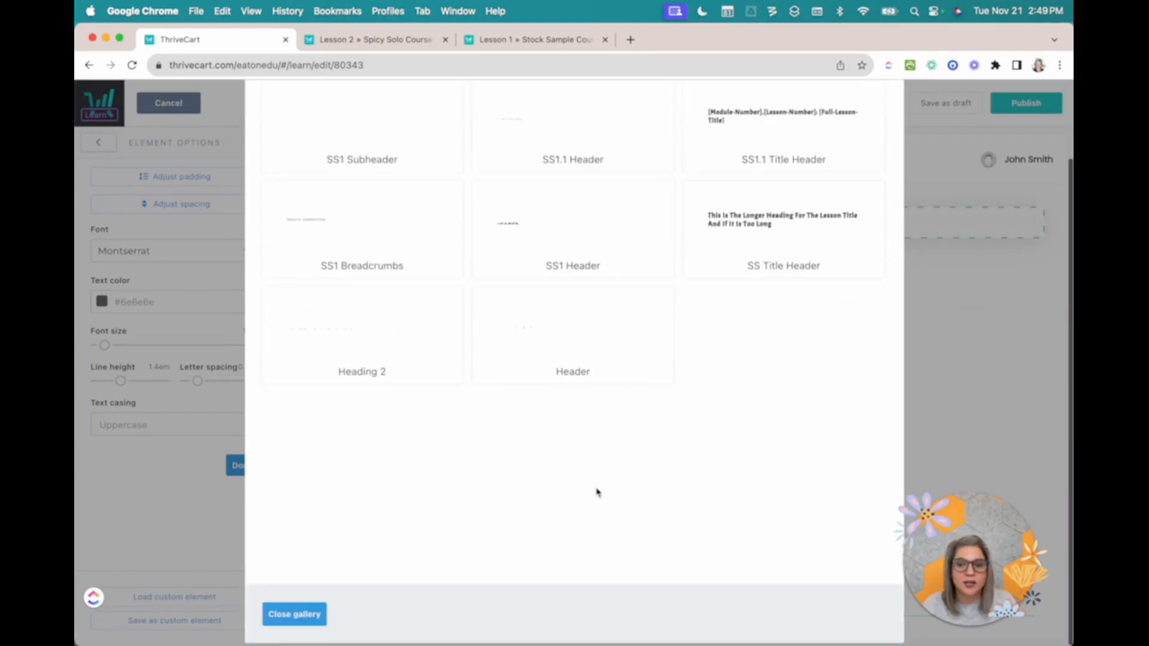
{"action": "left_click", "coordinate": [291, 612]}
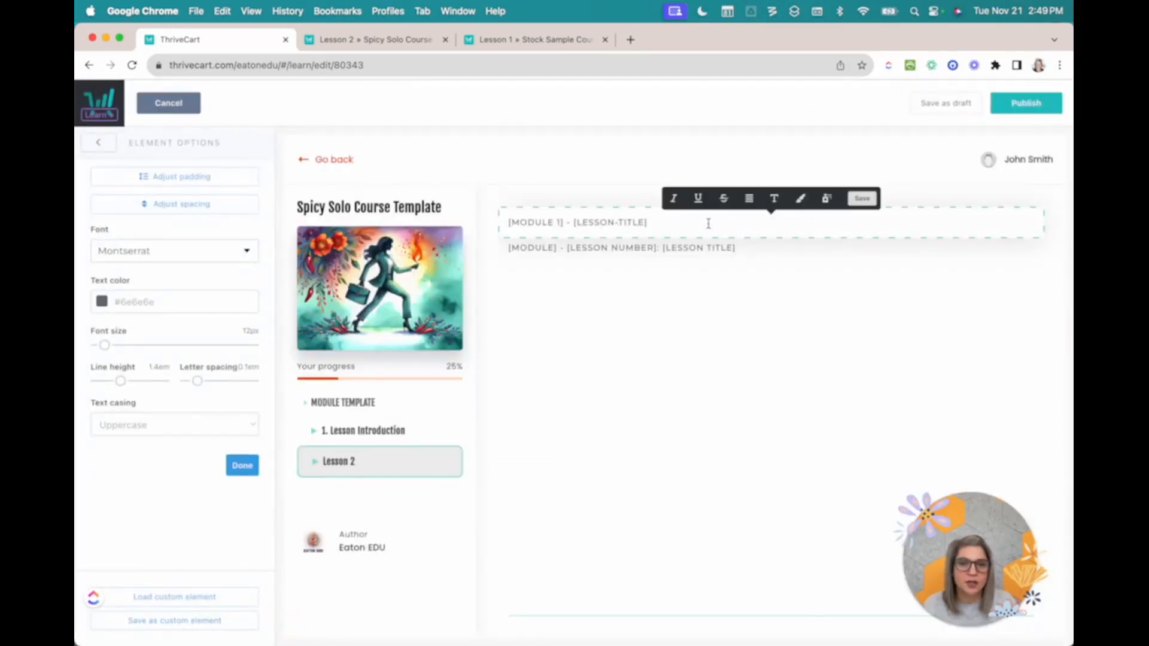
Delete the first heading, "[MODULE 1] - [LESSON-TITLE]", from the Lesson 2 page.
{"action": "left_click", "coordinate": [823, 310]}
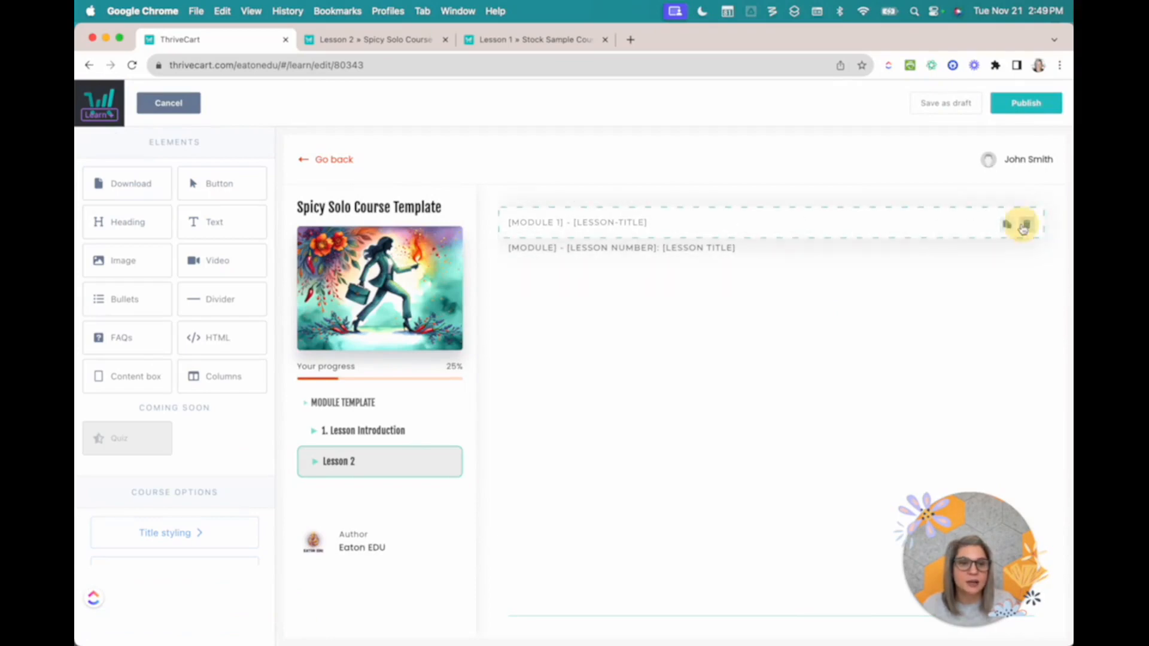
{"action": "left_click", "coordinate": [1027, 224]}
{"action": "left_click", "coordinate": [718, 221]}
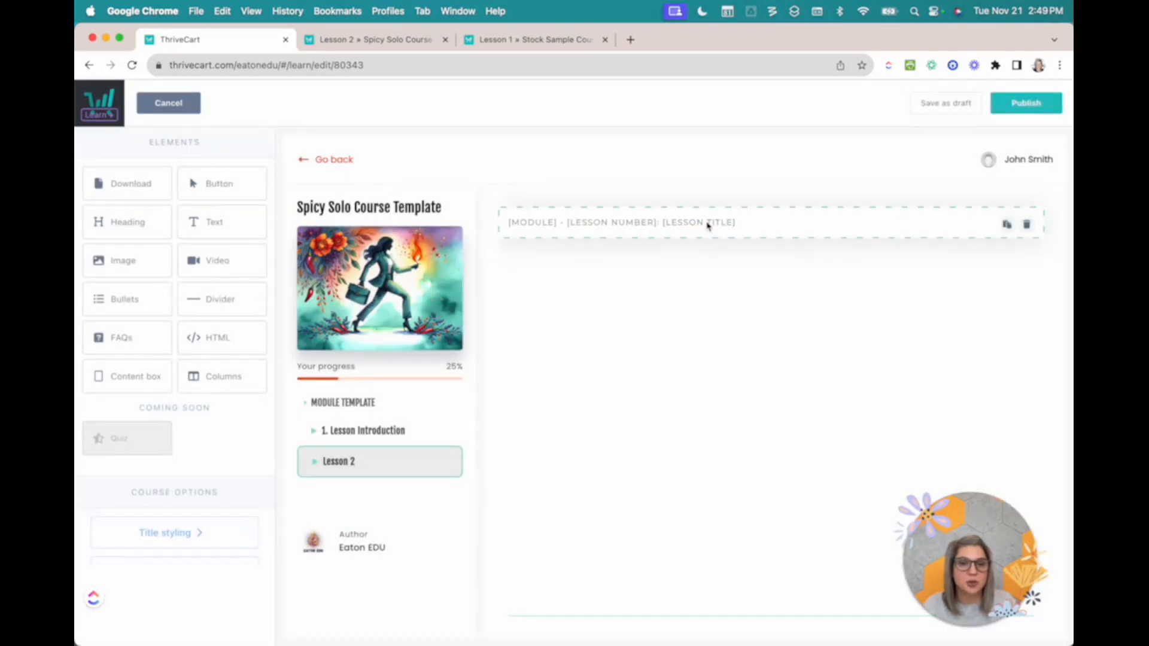